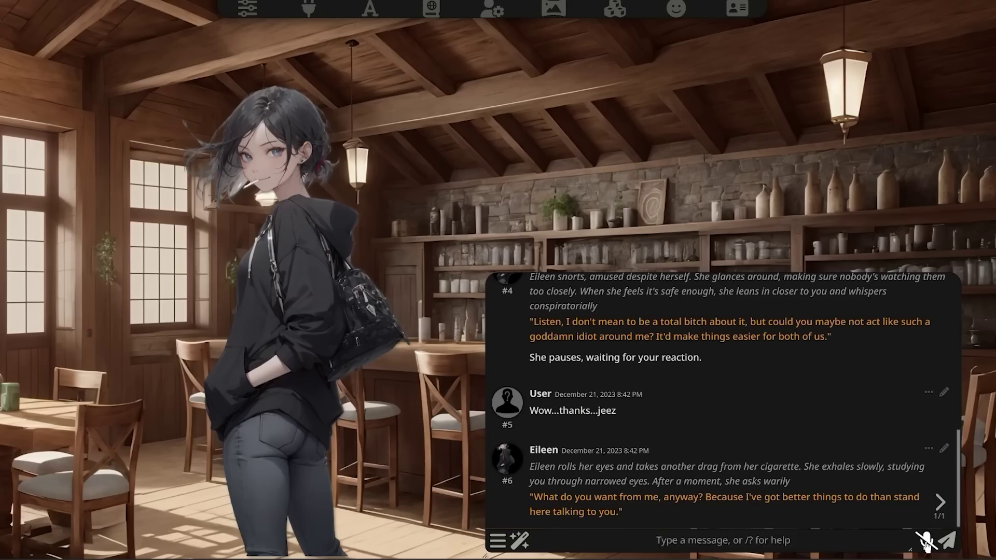
# - Send the reply 'OK well umm i don't know' to the character in the chat
pyautogui.write("OK well umm i don't know do you want to do")
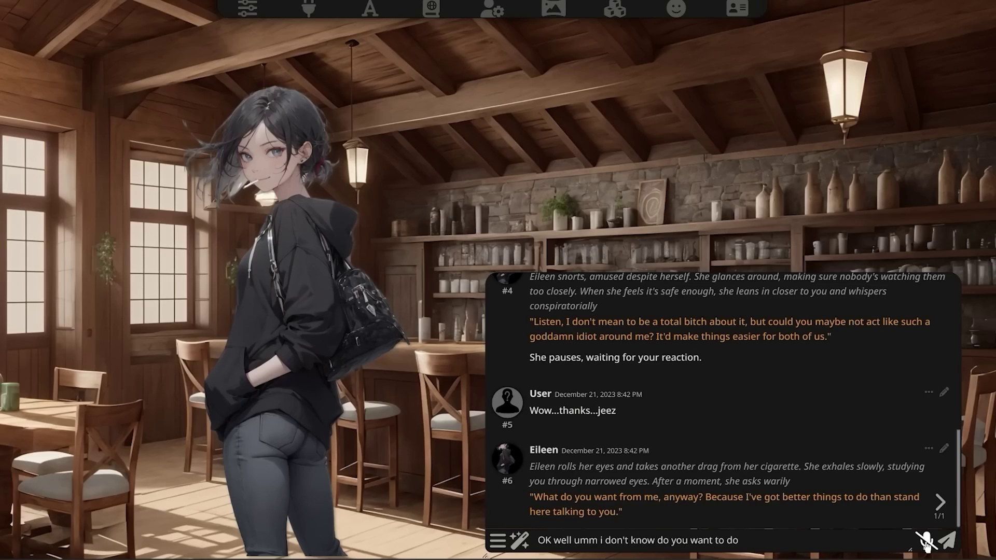
pyautogui.click(926, 541)
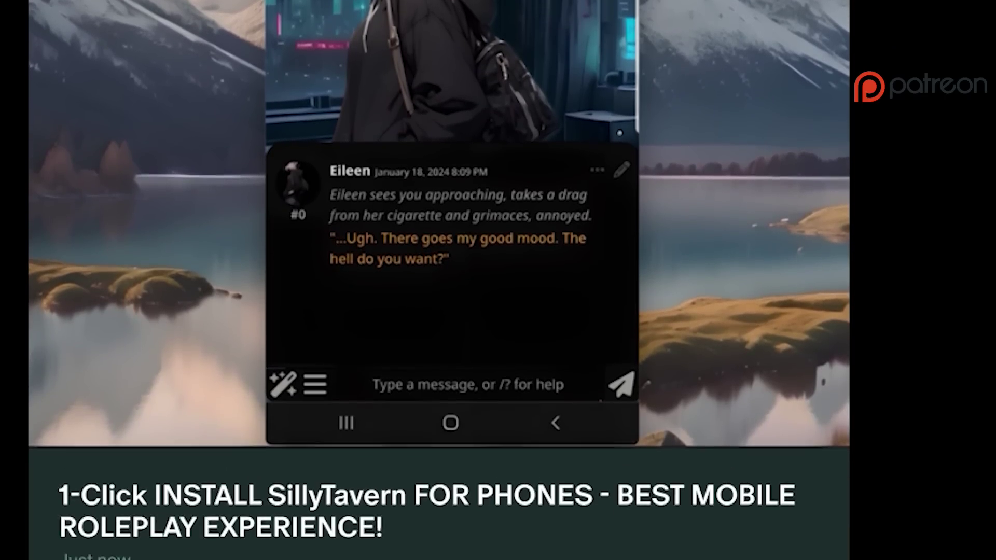
pyautogui.scroll(-15, 139, 358)
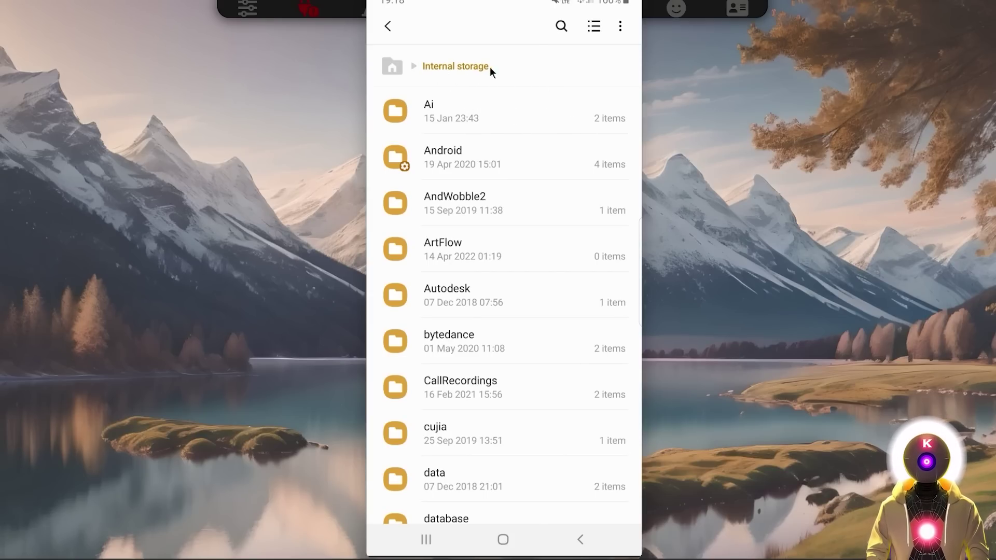
# - Open the Ai folder under Internal storage in My Files
pyautogui.click(506, 110)
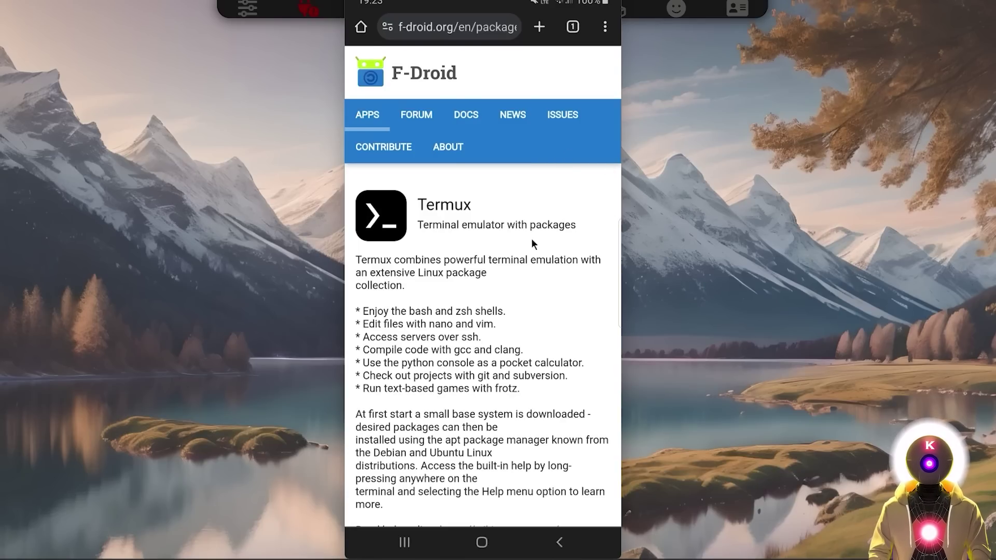
# - Download the latest Termux APK from F-Droid to Downloads
pyautogui.scroll(-3, 561, 217)
pyautogui.scroll(-20, 552, 216)
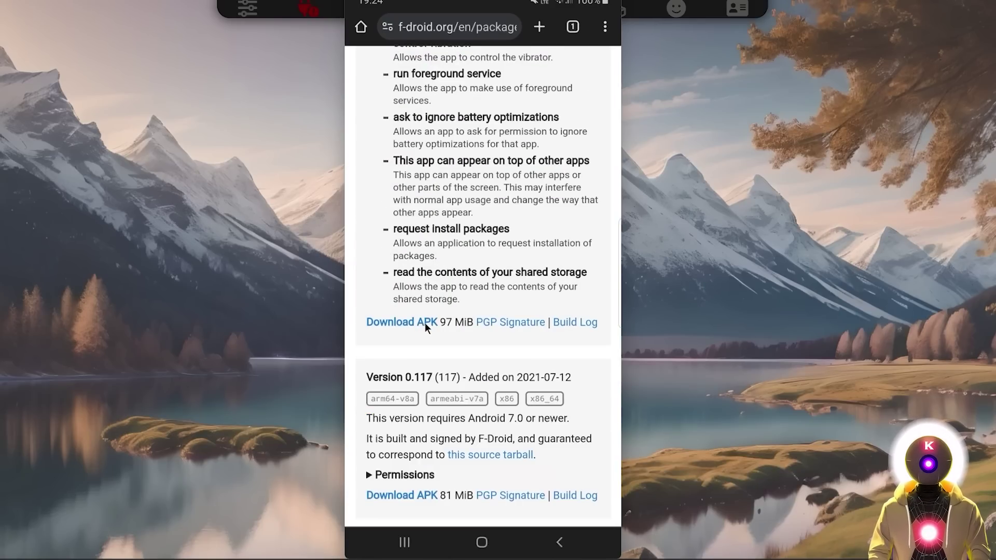
pyautogui.click(423, 325)
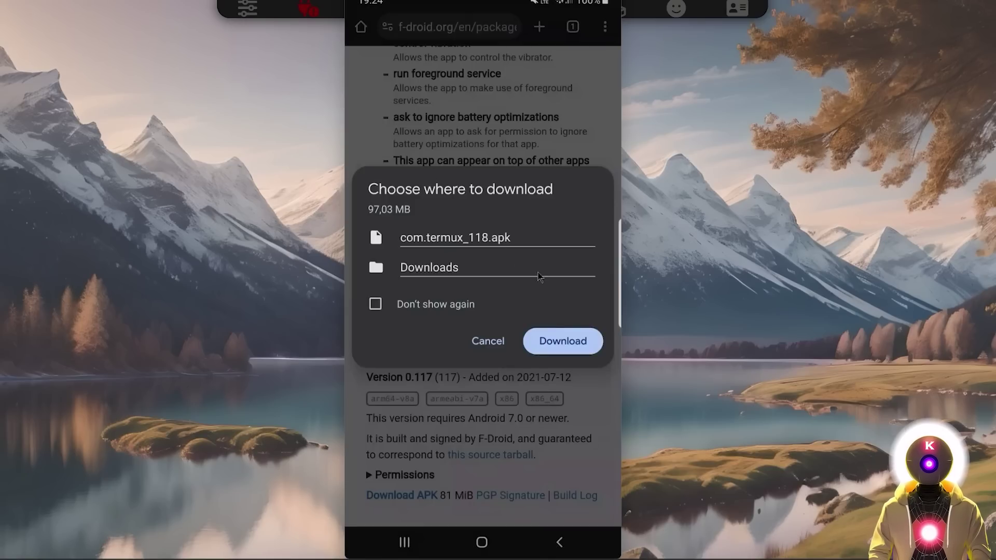
pyautogui.click(558, 344)
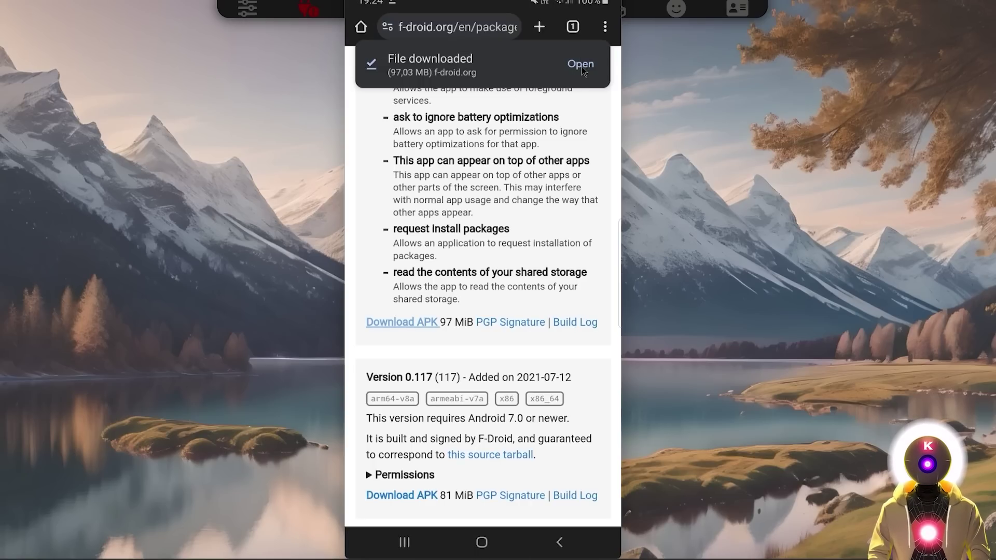
# - Install the Termux APK with the package installer and launch Termux
pyautogui.click(580, 65)
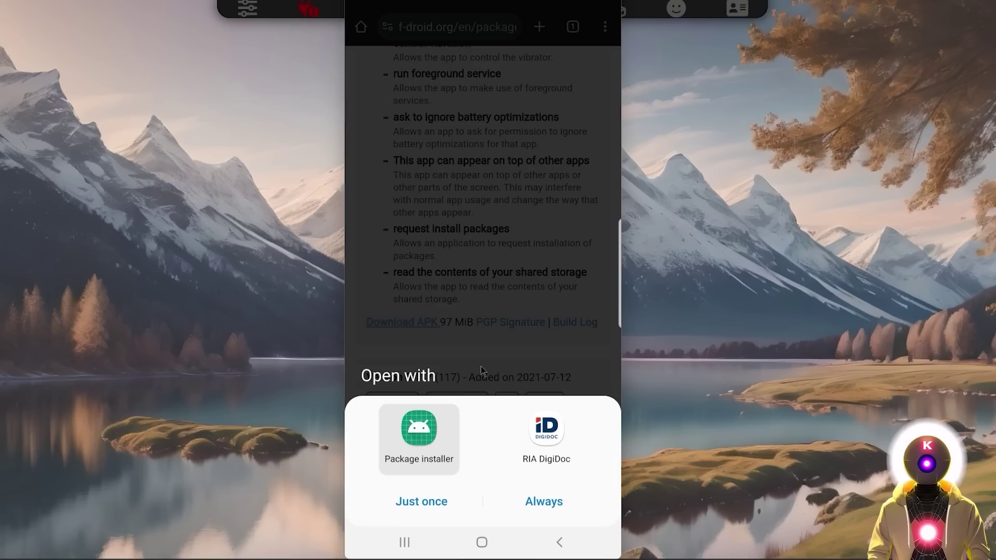
pyautogui.click(420, 434)
pyautogui.click(593, 505)
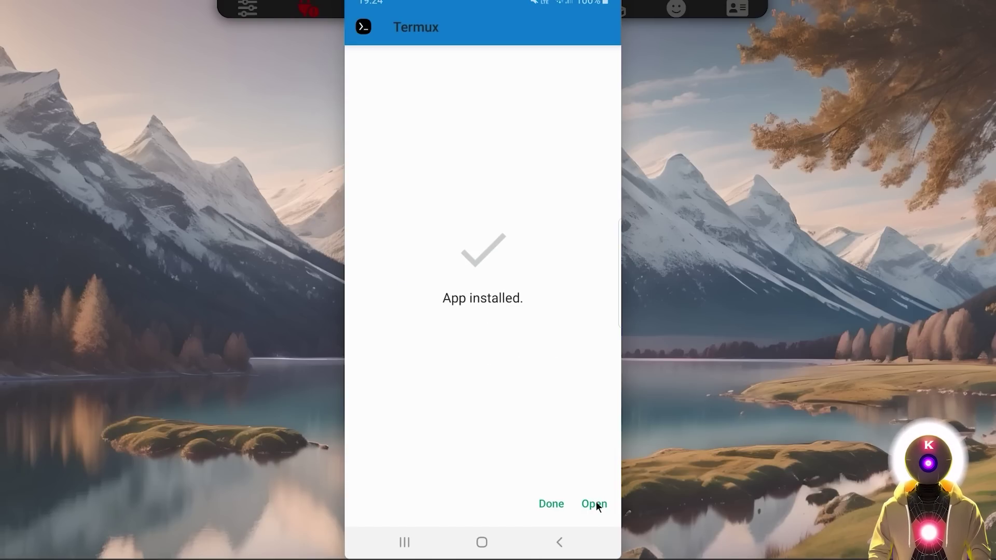
pyautogui.click(595, 504)
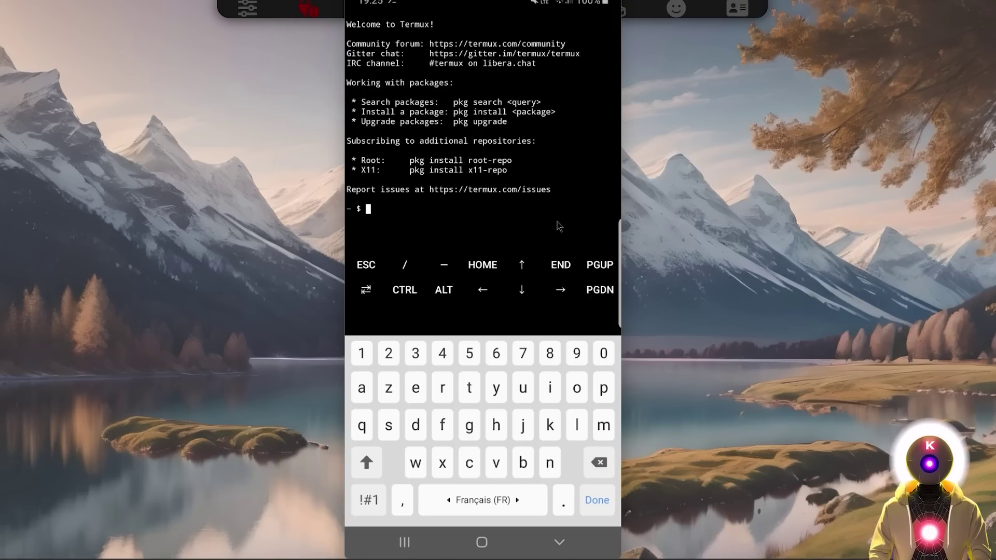
# - Run termux-setup-storage and allow Termux access to device files
pyautogui.click(460, 251)
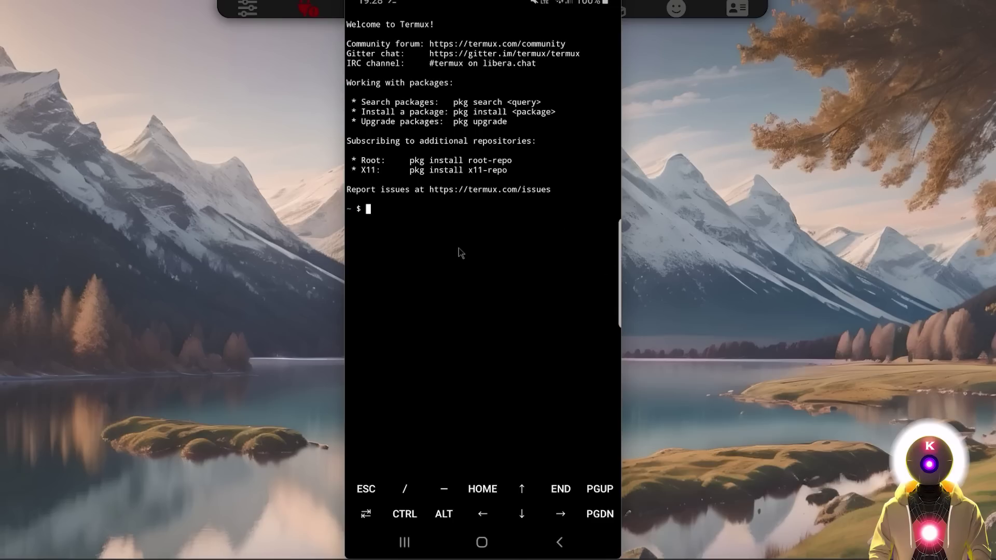
pyautogui.click(415, 213)
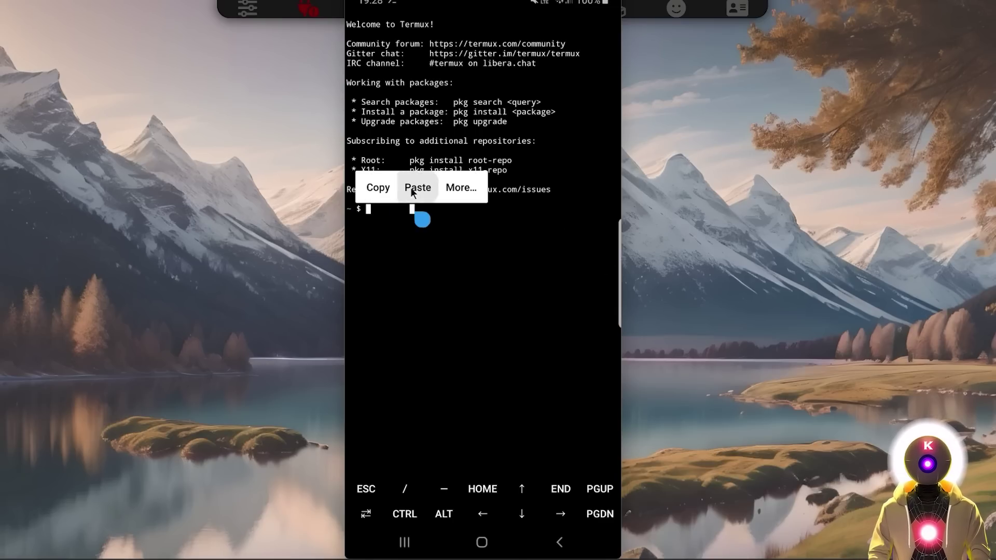
pyautogui.click(415, 188)
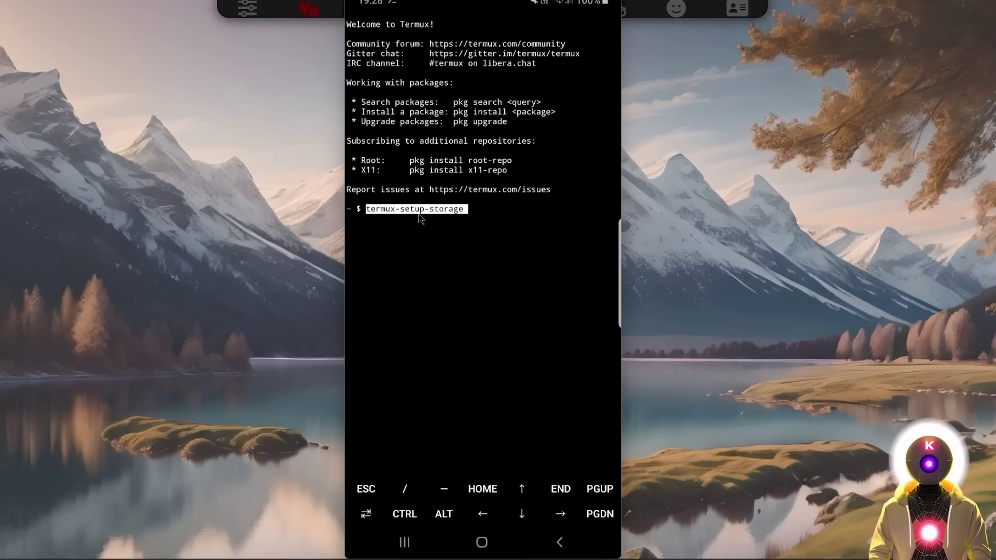
pyautogui.click(463, 218)
pyautogui.click(596, 503)
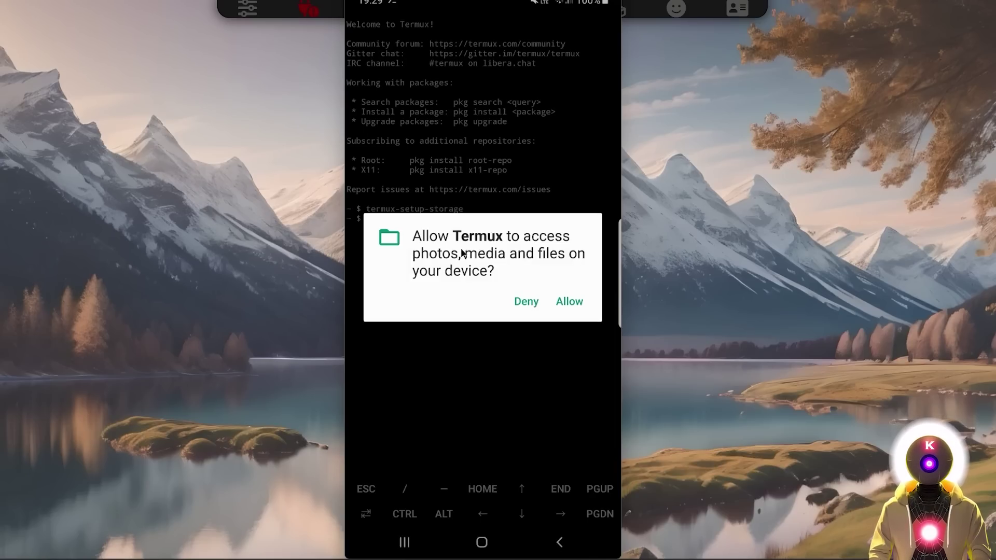
pyautogui.click(573, 303)
# - Change into ~/storage/shared/AI and paste 'bash silly.sh' at the prompt
pyautogui.click(409, 224)
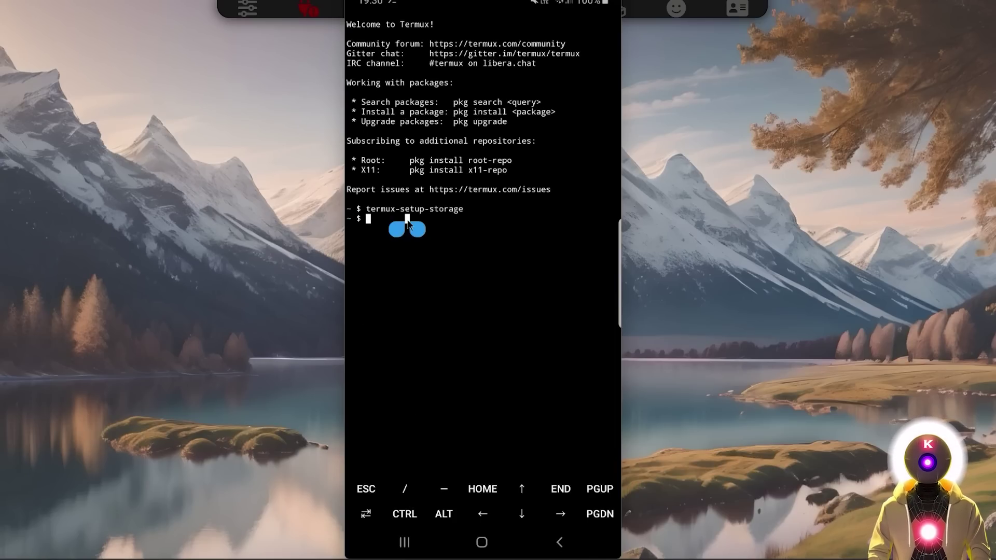
pyautogui.click(416, 201)
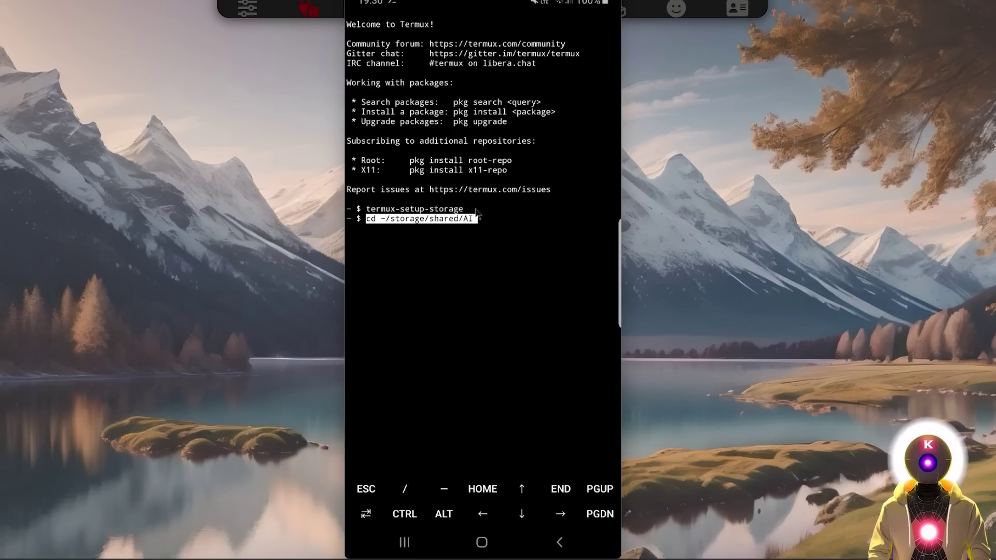
pyautogui.click(485, 225)
pyautogui.click(598, 501)
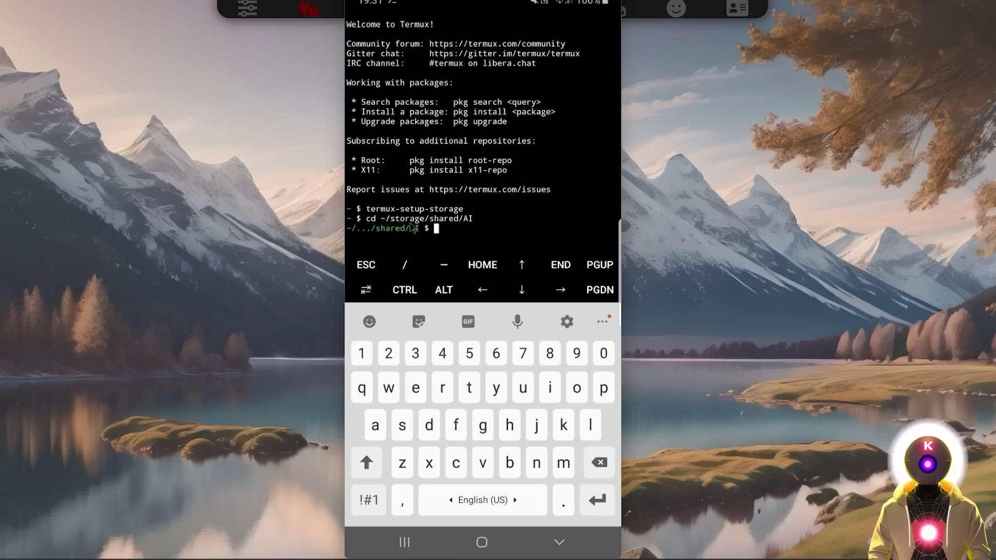
pyautogui.click(417, 236)
pyautogui.click(458, 204)
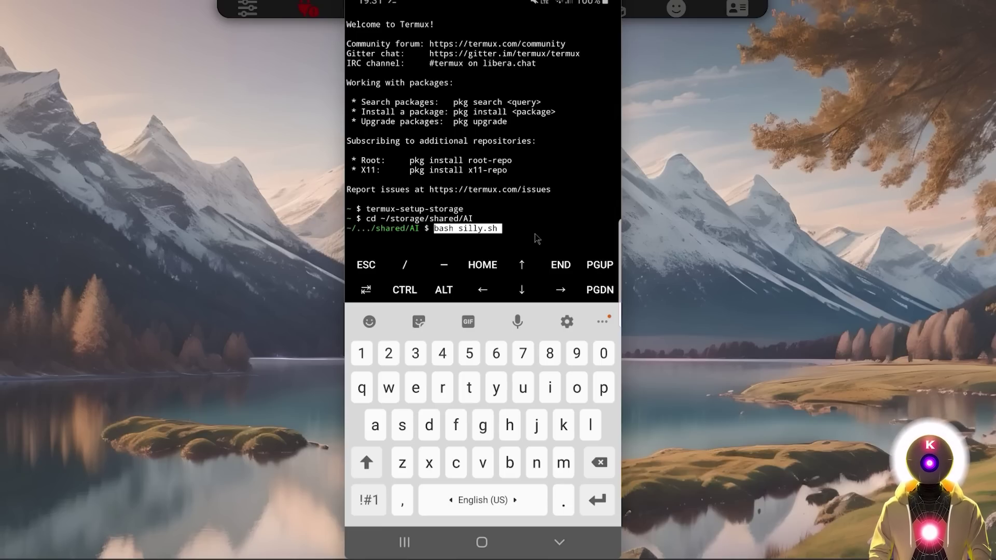
# - Run bash silly.sh and keep the maintainer's openssl.cnf and motd versions
pyautogui.click(599, 500)
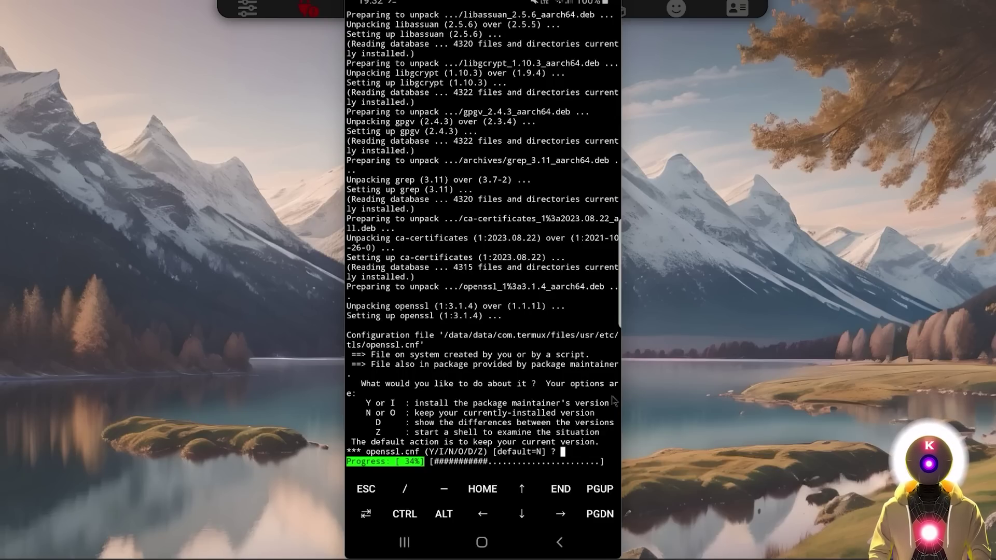
pyautogui.click(524, 418)
pyautogui.click(498, 391)
pyautogui.click(597, 500)
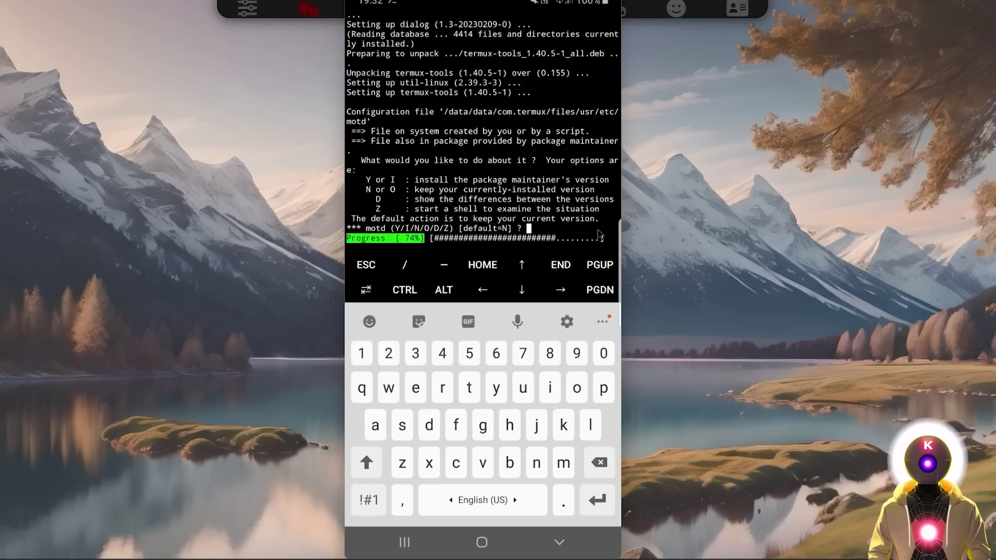
pyautogui.click(499, 390)
pyautogui.click(597, 500)
# - Accept the maintainer's motd-playstore, init-termux-properties.sh and sources.list files
pyautogui.click(496, 389)
pyautogui.click(598, 500)
pyautogui.click(497, 391)
pyautogui.click(597, 500)
pyautogui.click(496, 390)
pyautogui.click(597, 500)
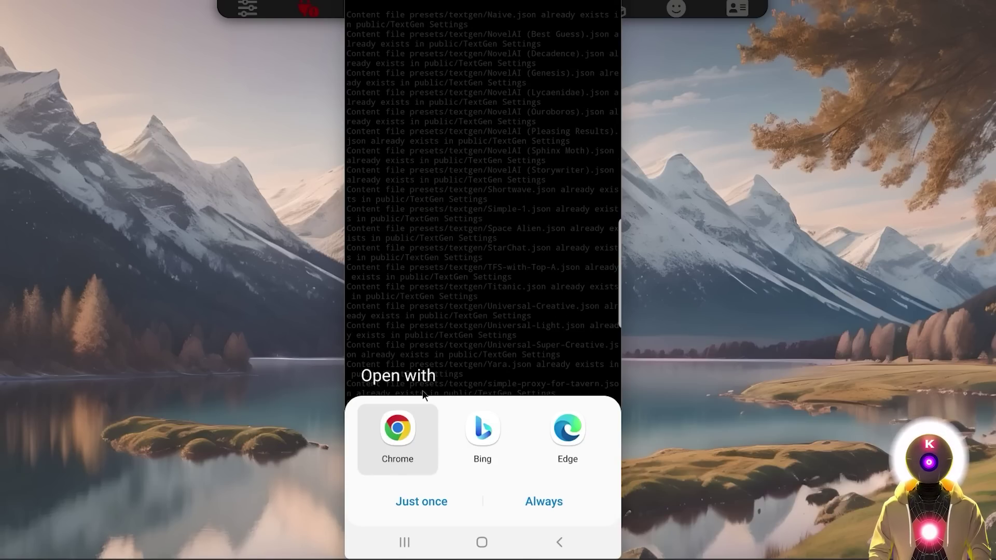
# - Open 127.0.0.1:8000 in Chrome, dismiss the User Name prompt, and return to Termux
pyautogui.click(411, 424)
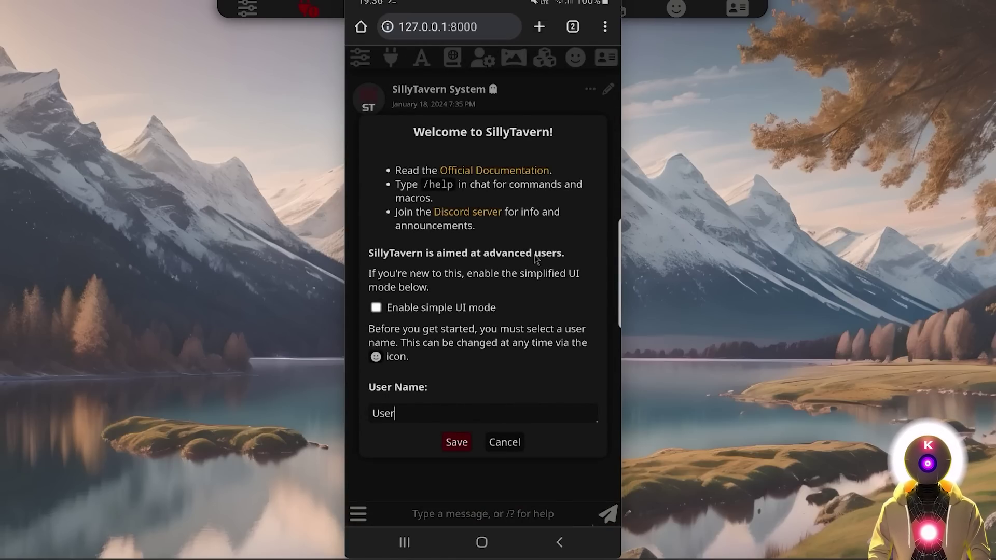
pyautogui.press('Return')
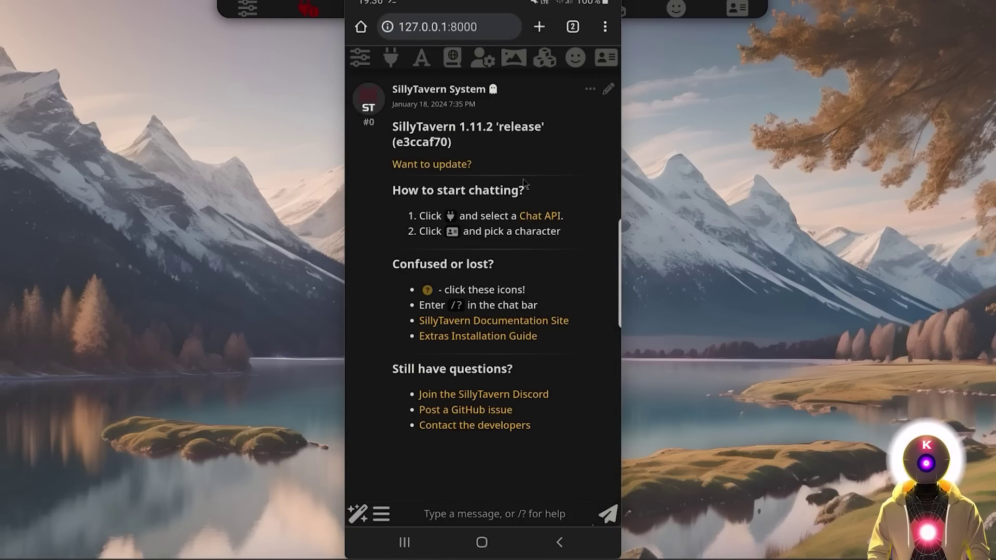
pyautogui.rightClick(574, 213)
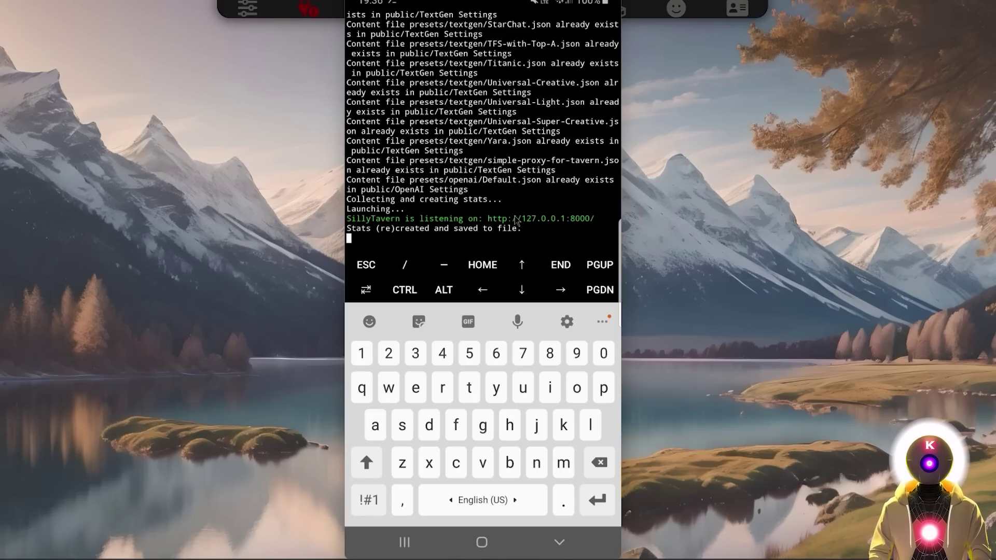
# - Stop the SillyTavern server with Ctrl+C and exit Termux
pyautogui.click(404, 290)
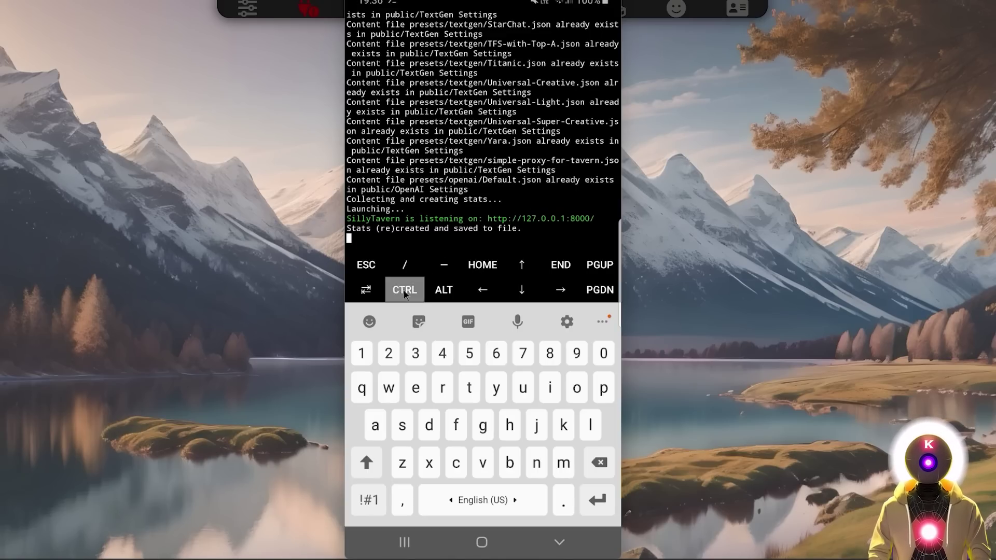
pyautogui.click(454, 462)
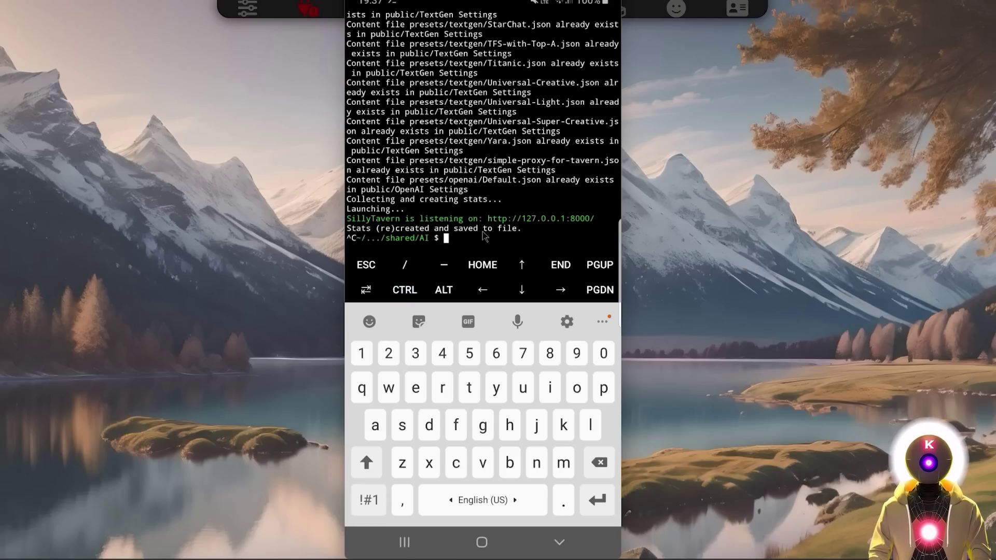
pyautogui.click(416, 388)
pyautogui.click(429, 462)
pyautogui.click(550, 388)
pyautogui.click(470, 388)
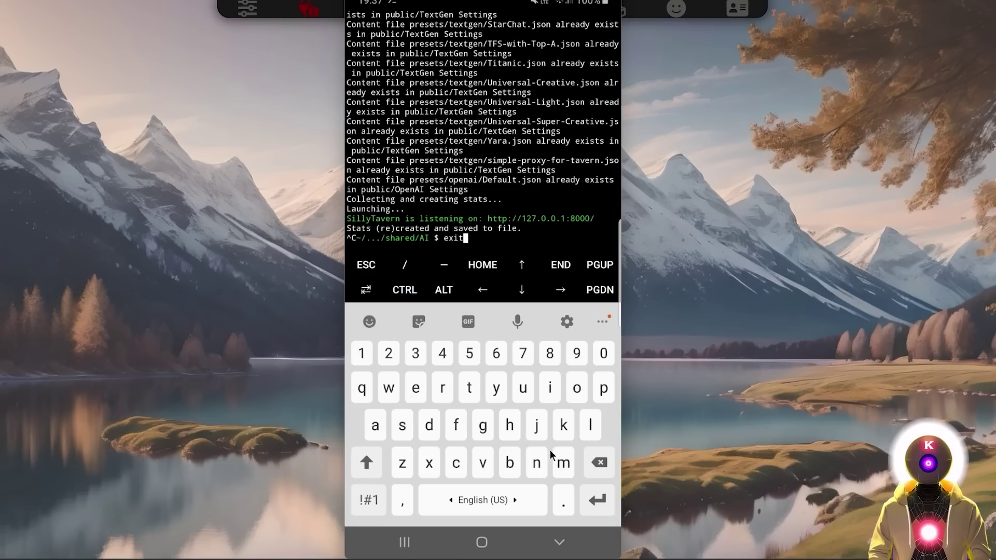
pyautogui.click(596, 499)
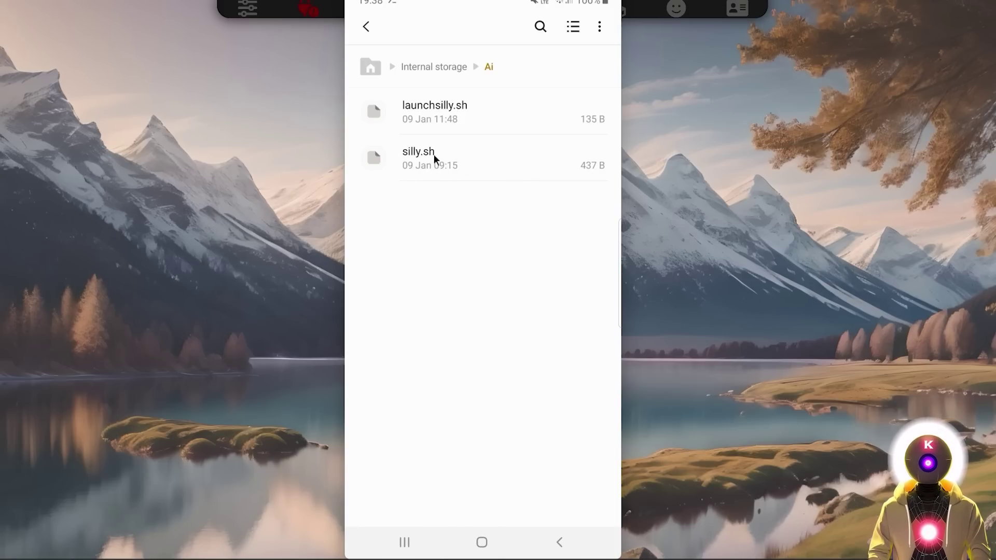
# - Run 'cd ~/storage/shared/AI' and 'bash launchsilly.sh', then dismiss the Open with sheet
pyautogui.click(457, 116)
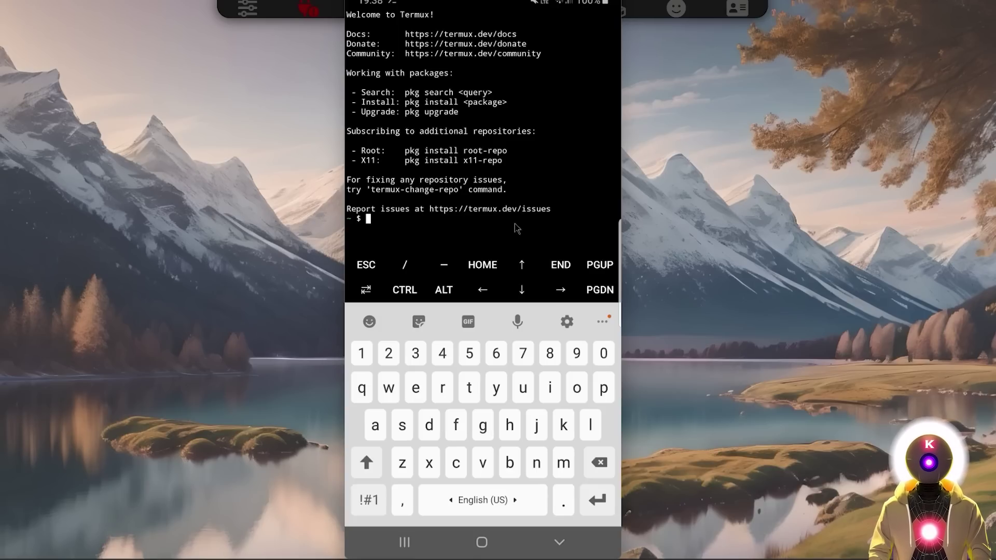
pyautogui.click(442, 222)
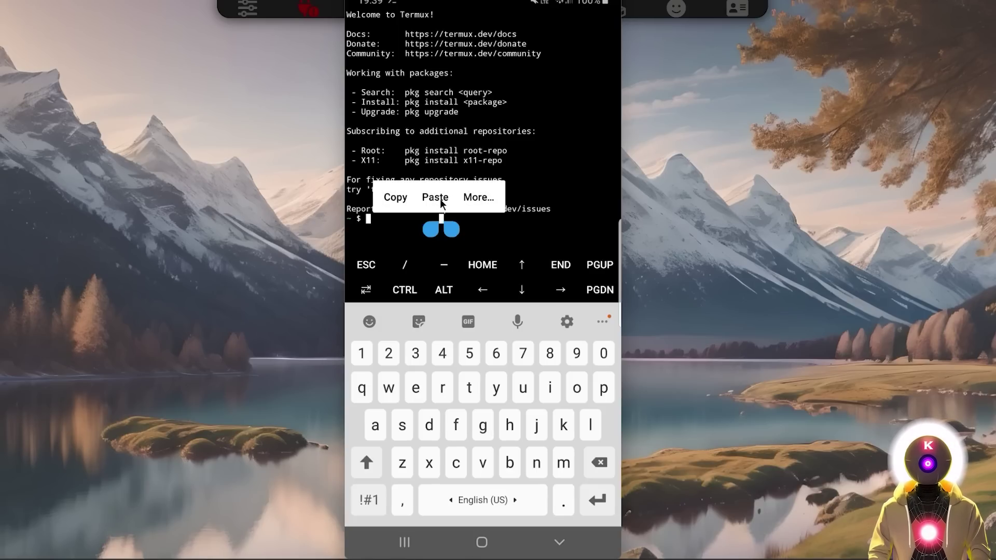
pyautogui.click(440, 198)
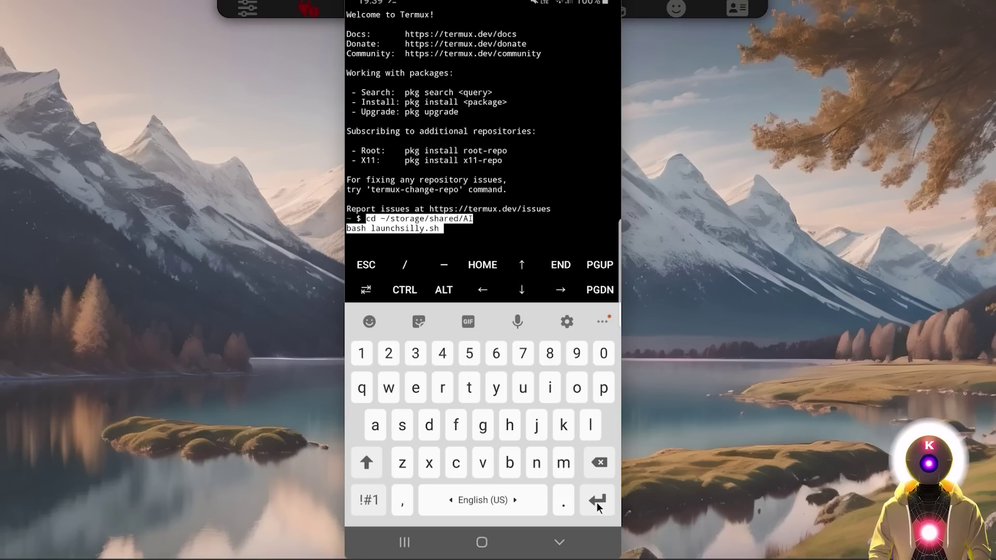
pyautogui.press('Return')
pyautogui.click(429, 310)
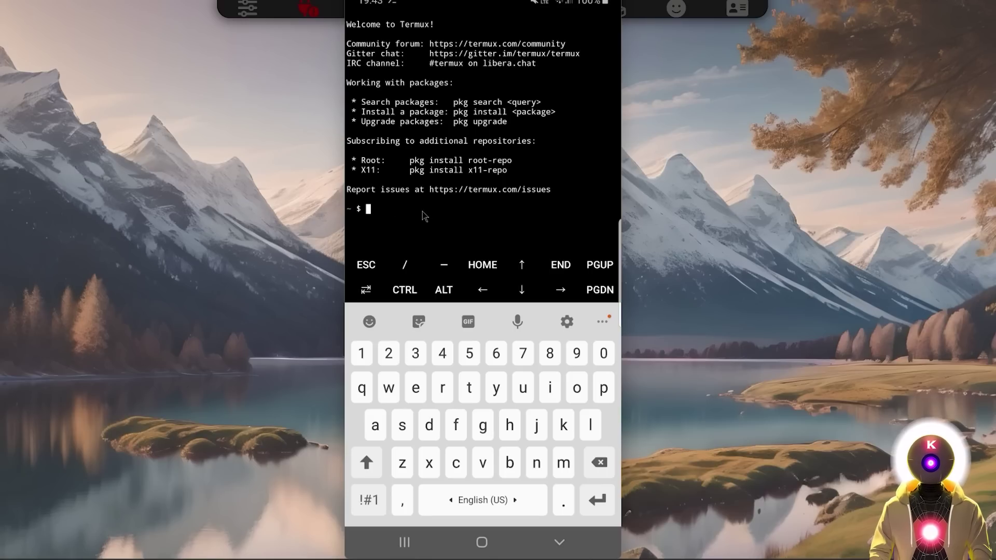
# - Run apt update, then apt upgrade and agree to continue
pyautogui.write('apt update')
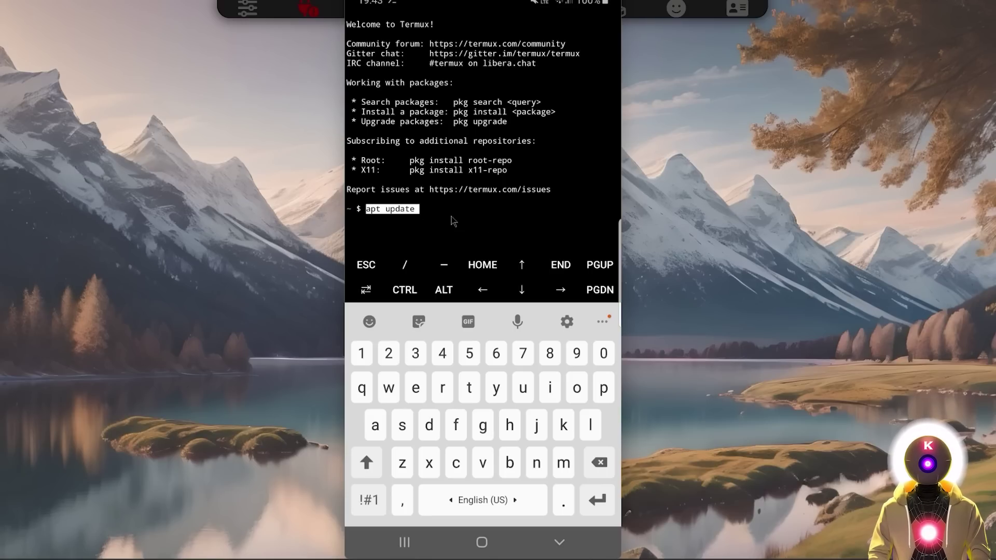
pyautogui.click(597, 500)
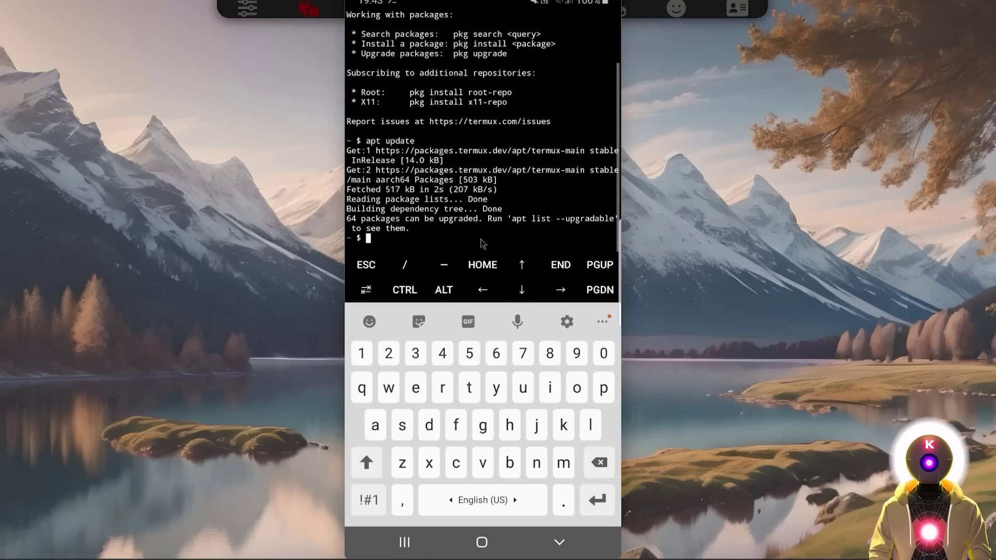
pyautogui.write('apt upgrade')
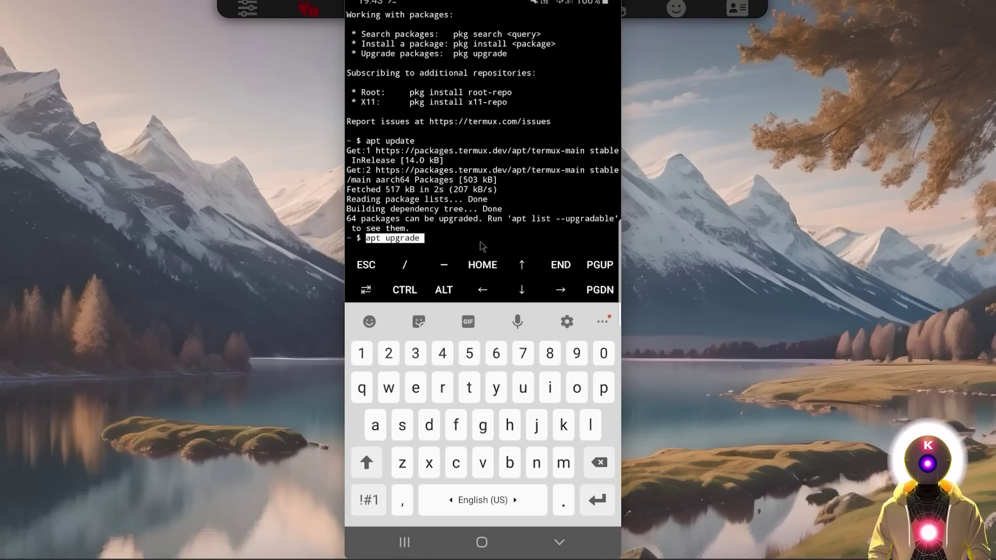
pyautogui.click(602, 506)
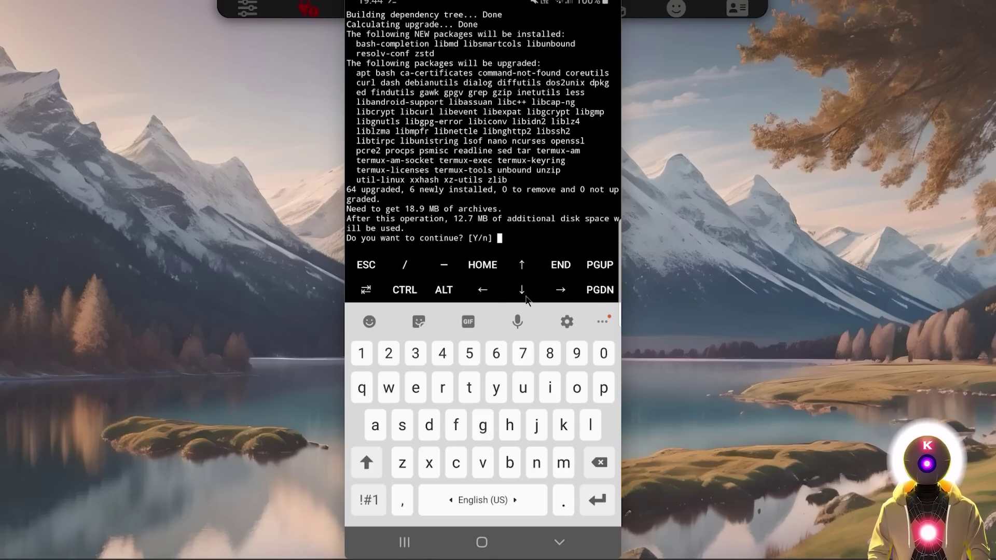
pyautogui.click(497, 389)
pyautogui.click(597, 502)
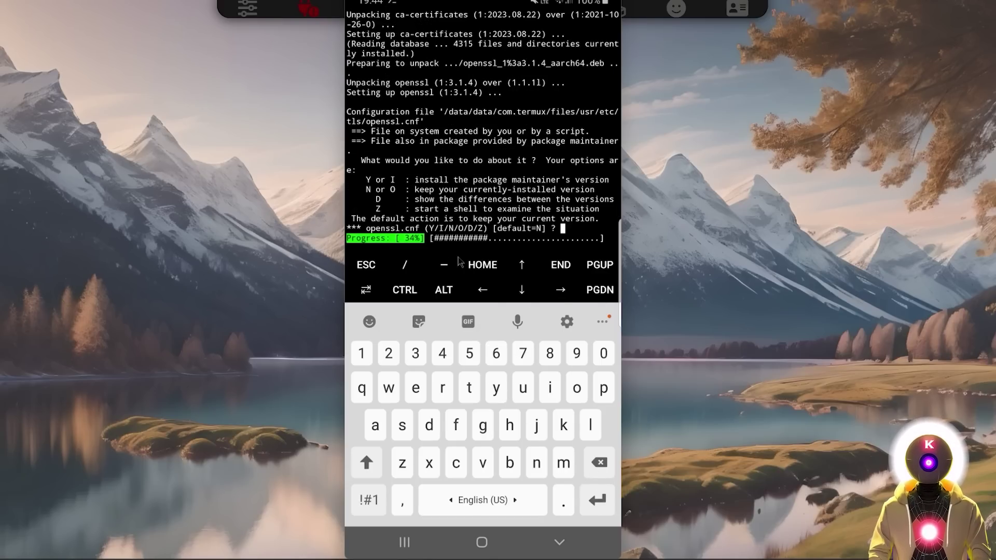
# - Accept the maintainer's openssl.cnf, motd, motd-playstore, init-termux-properties.sh and bash.bashrc files
pyautogui.click(496, 389)
pyautogui.click(596, 501)
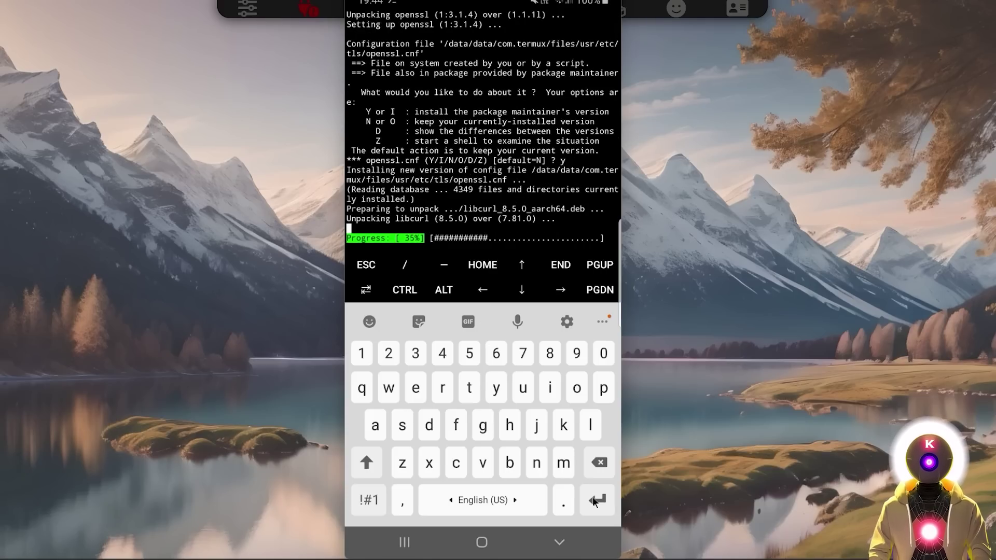
pyautogui.click(496, 389)
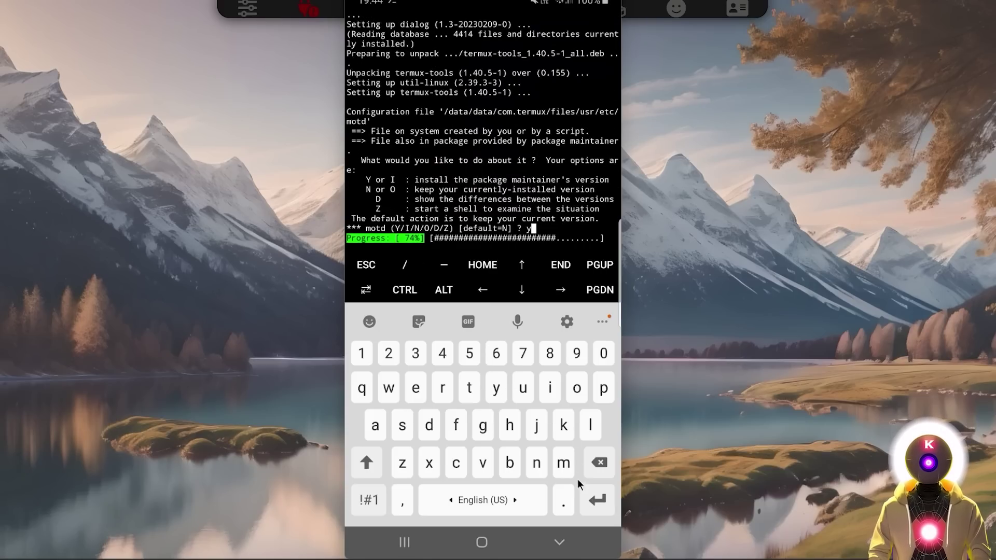
pyautogui.click(597, 501)
pyautogui.write('y')
pyautogui.click(596, 501)
pyautogui.click(496, 389)
pyautogui.click(597, 501)
pyautogui.click(497, 389)
pyautogui.click(596, 501)
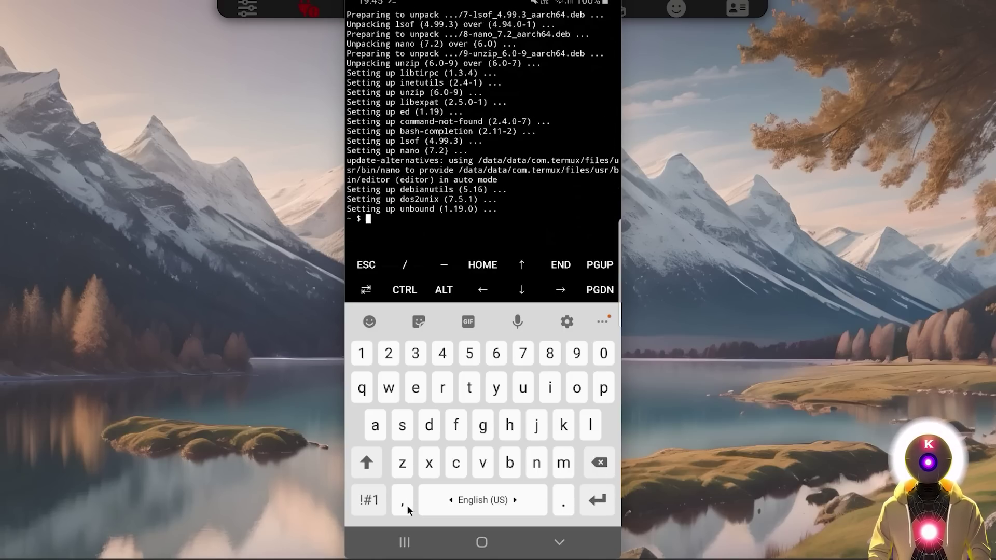
pyautogui.moveTo(457, 224); pyautogui.dragTo(458, 240)
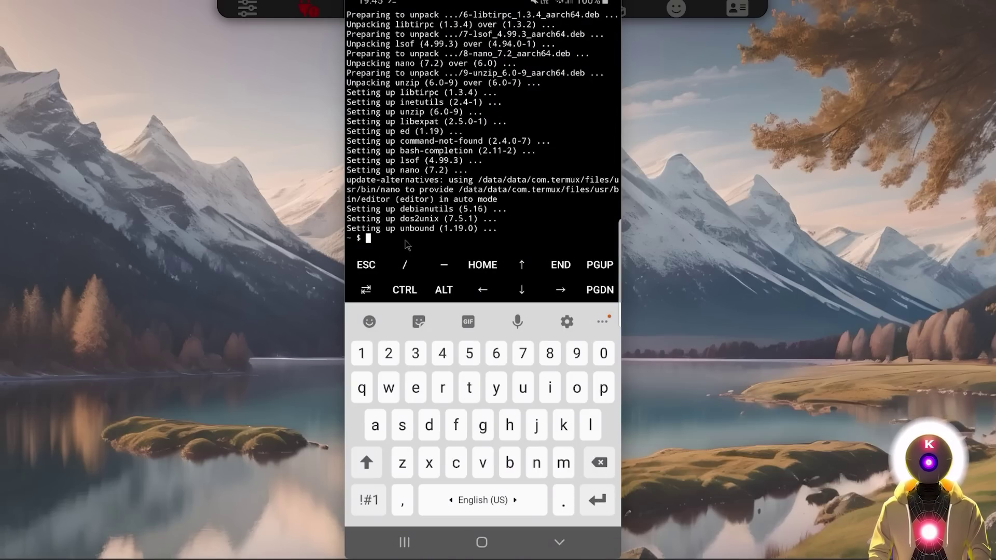
pyautogui.write('pkg install git')
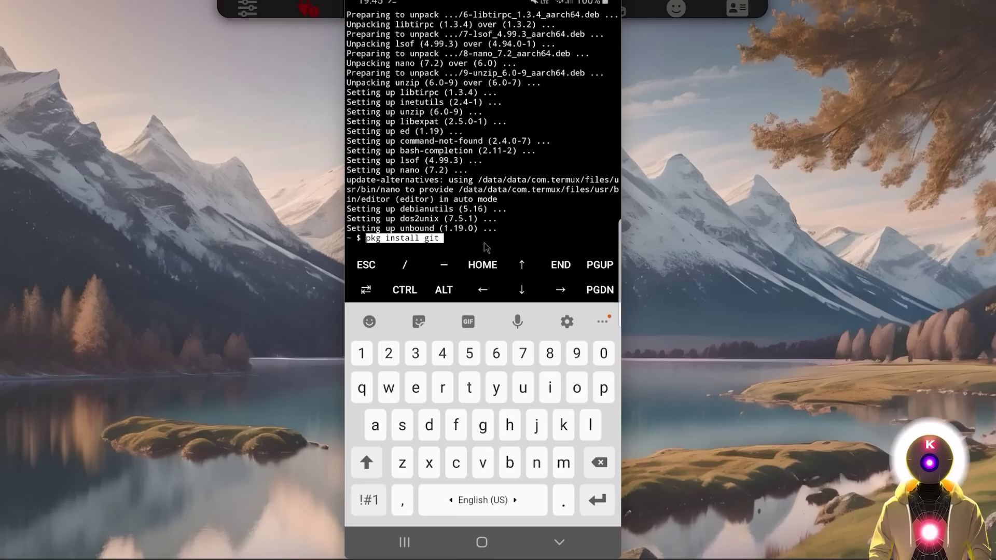
pyautogui.click(605, 504)
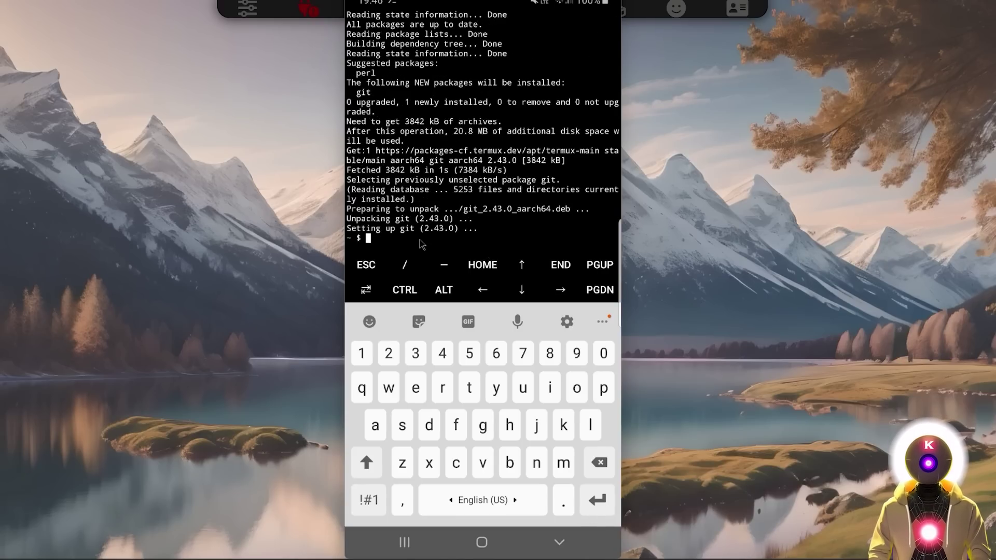
pyautogui.write('git clone https://github.com/SillyTavern/SillyTavern')
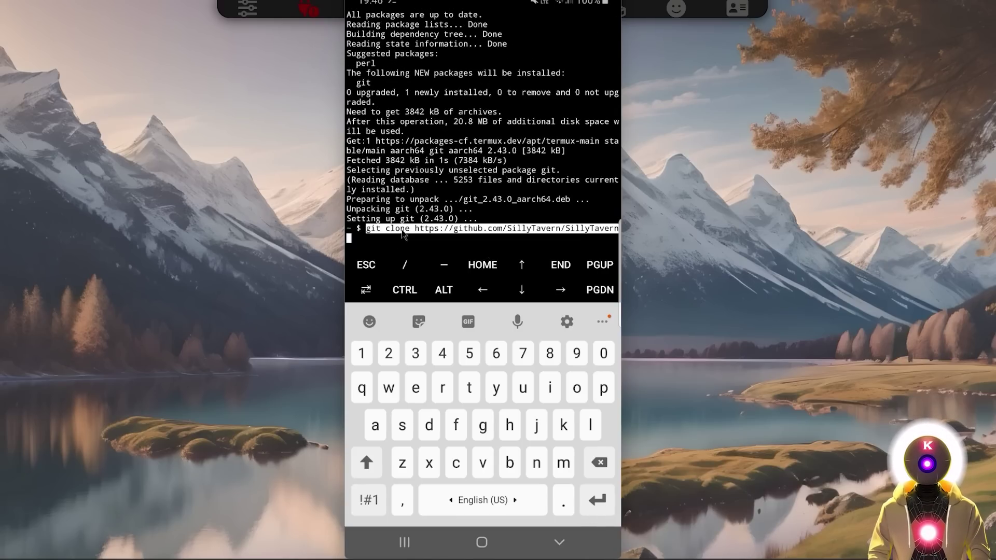
pyautogui.click(601, 506)
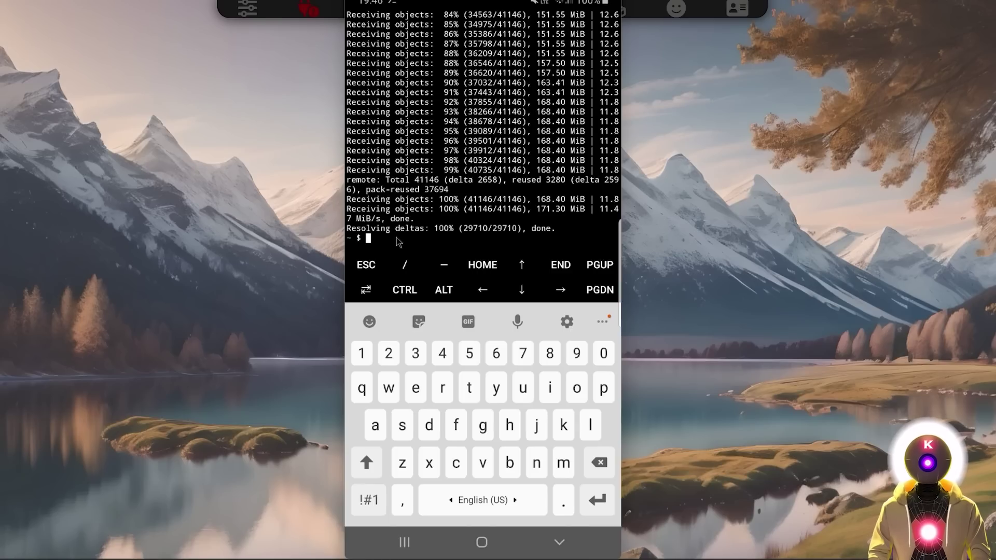
# - Enter the SillyTavern folder and install Node.js with 'pkg install nodejs', answering yes
pyautogui.write('cd SillyTavern')
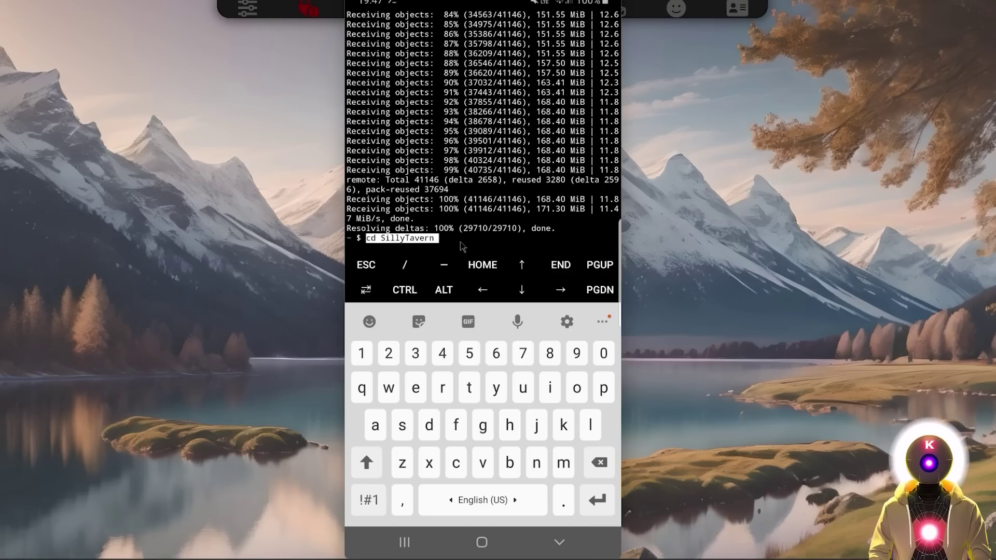
pyautogui.click(603, 505)
pyautogui.write('pkg install nodejs')
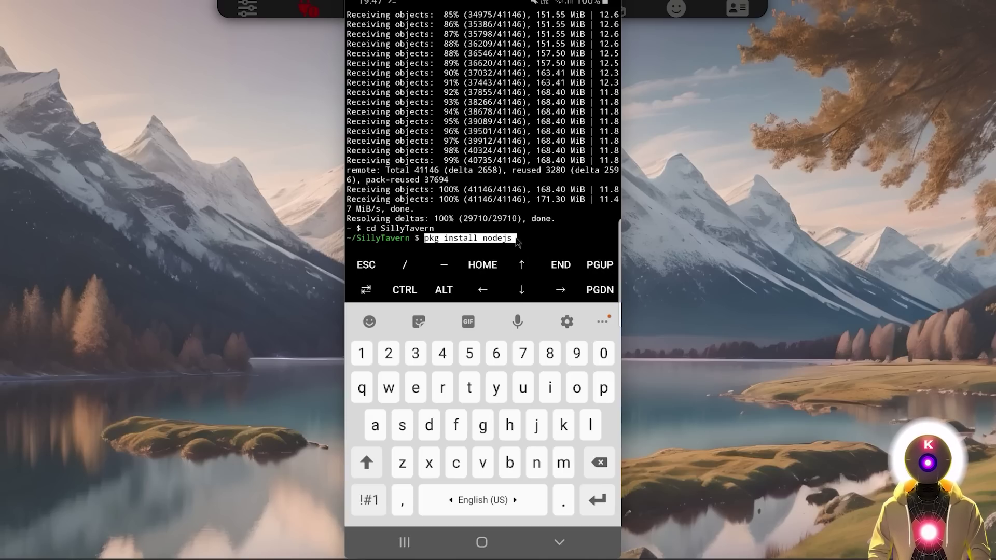
pyautogui.click(597, 499)
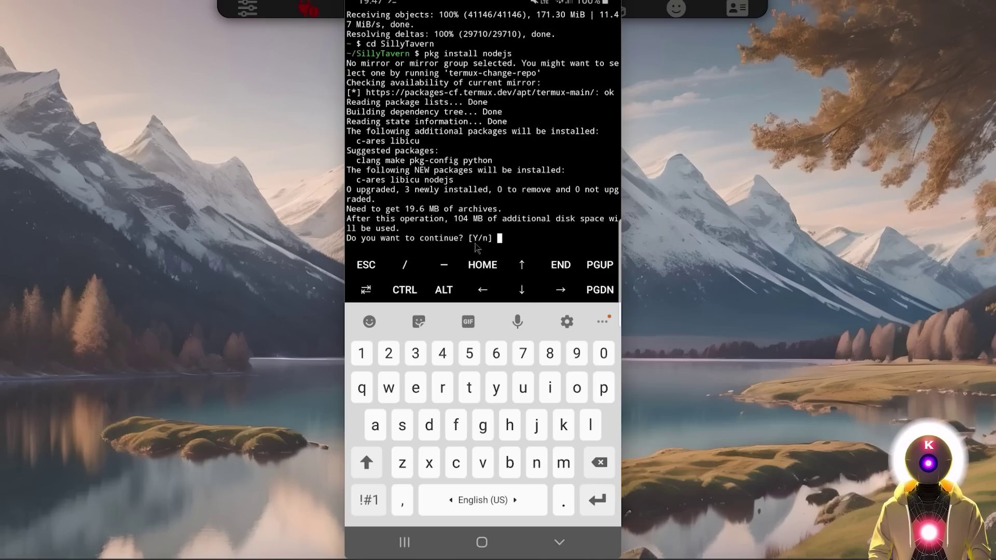
pyautogui.click(497, 390)
pyautogui.click(597, 500)
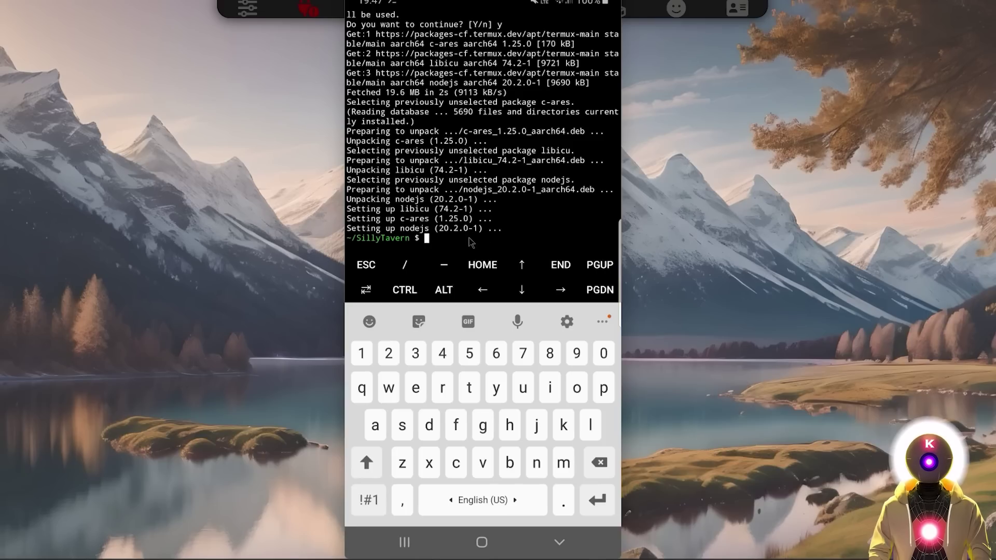
# - Run 'npm install', then 'bash start.sh', opening SillyTavern at 127.0.0.1:8000 in Chrome
pyautogui.write('npm install')
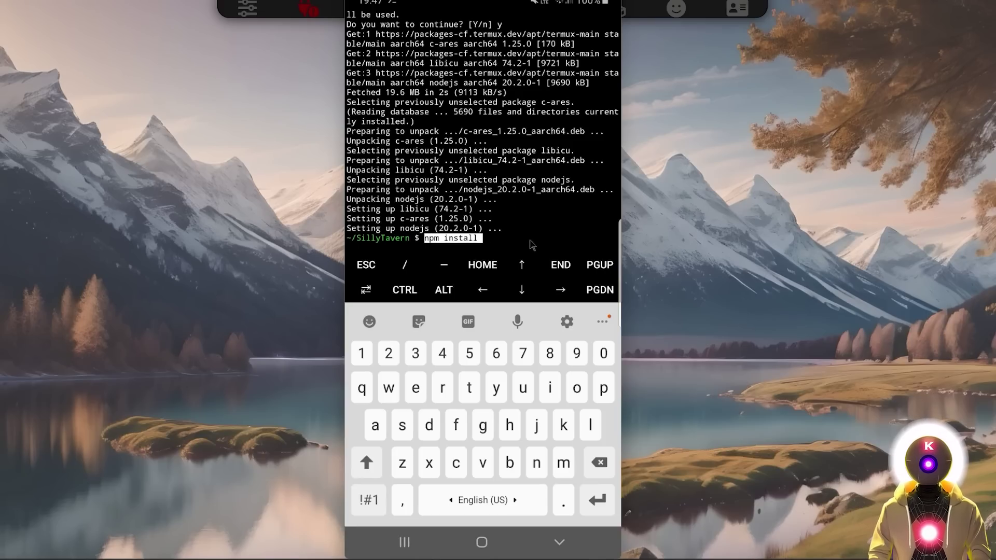
pyautogui.click(589, 500)
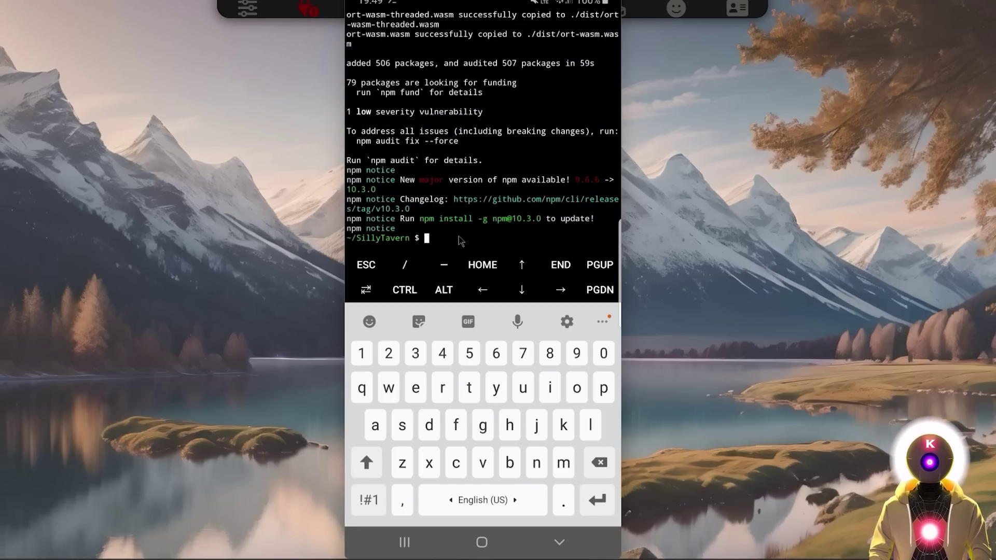
pyautogui.write('bash start.sh')
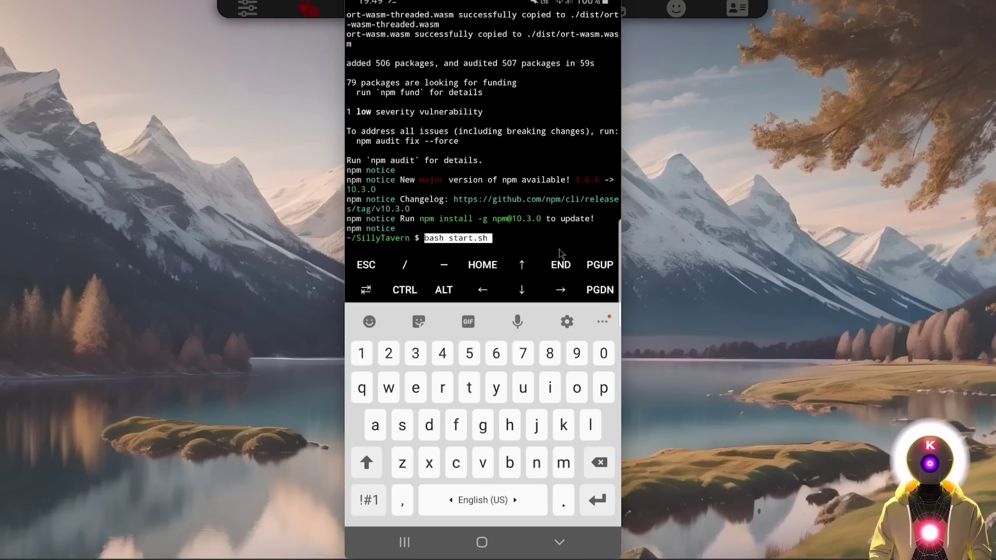
pyautogui.click(598, 499)
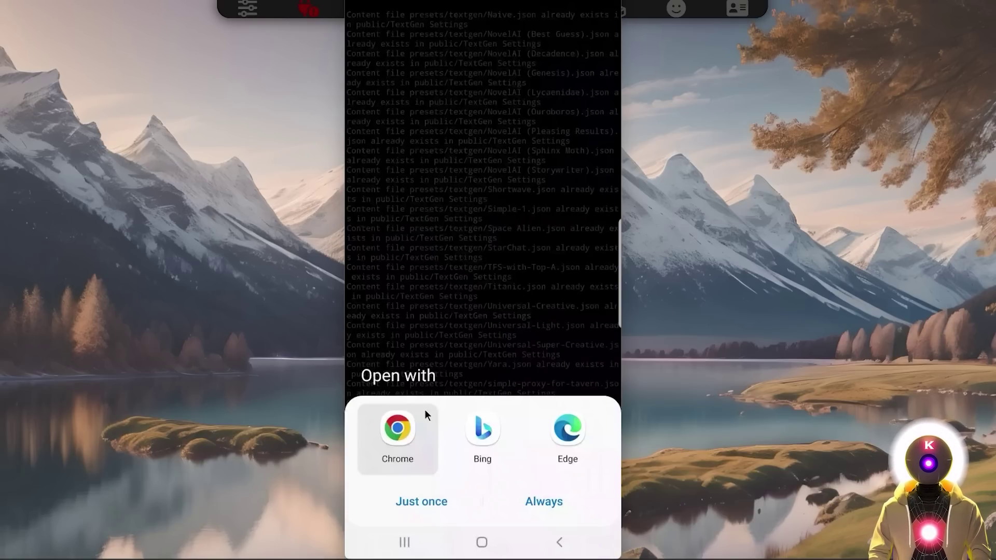
pyautogui.click(413, 421)
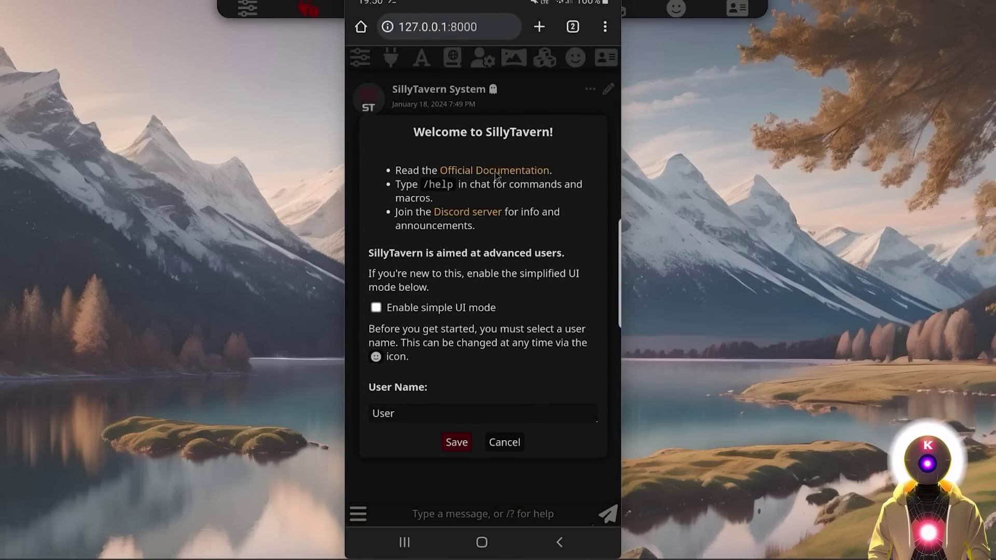
# - Save the Welcome to SillyTavern dialog with the default user name User
pyautogui.click(457, 442)
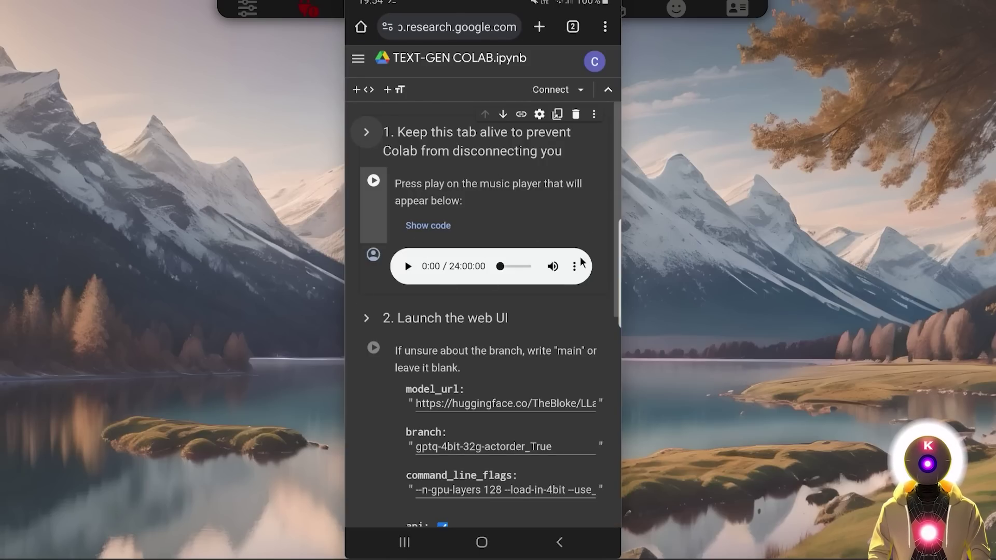
# - Change the runtime type to T4 GPU, then run the keep-alive cell despite the warning
pyautogui.click(581, 91)
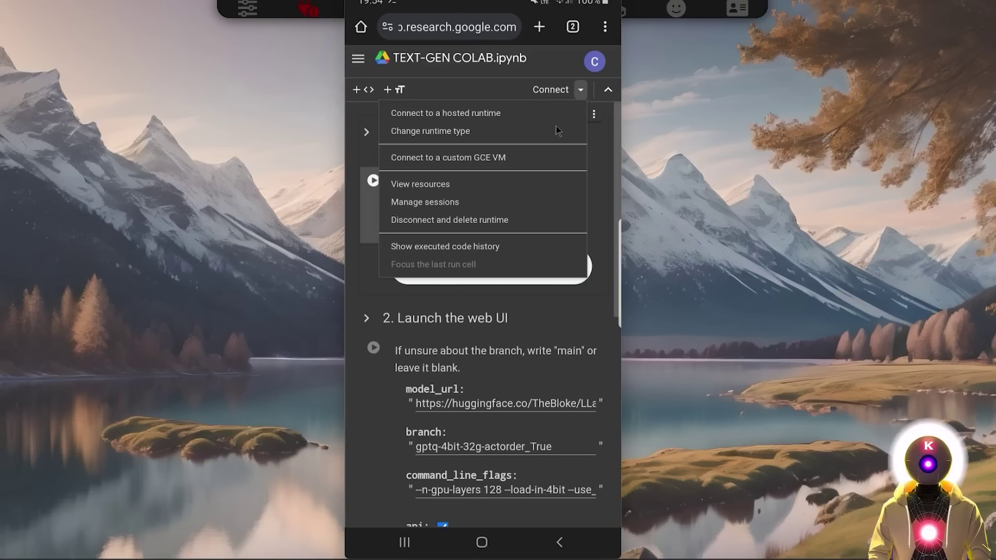
pyautogui.click(407, 133)
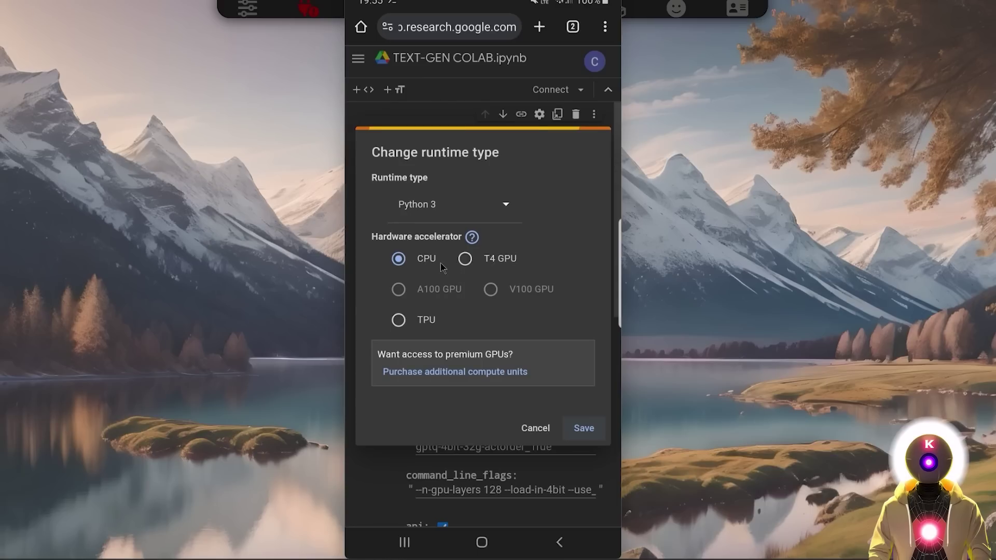
pyautogui.click(466, 261)
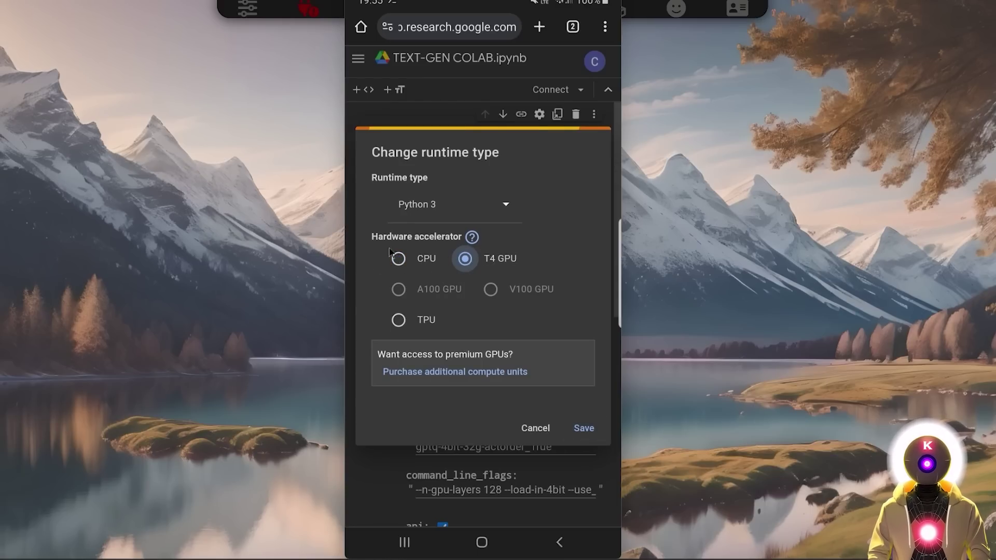
pyautogui.click(586, 429)
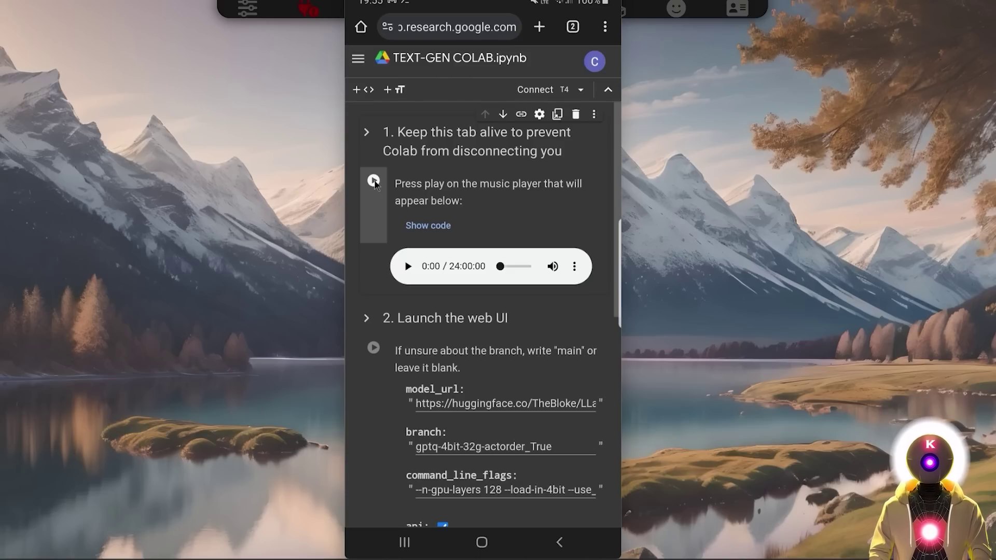
pyautogui.click(374, 181)
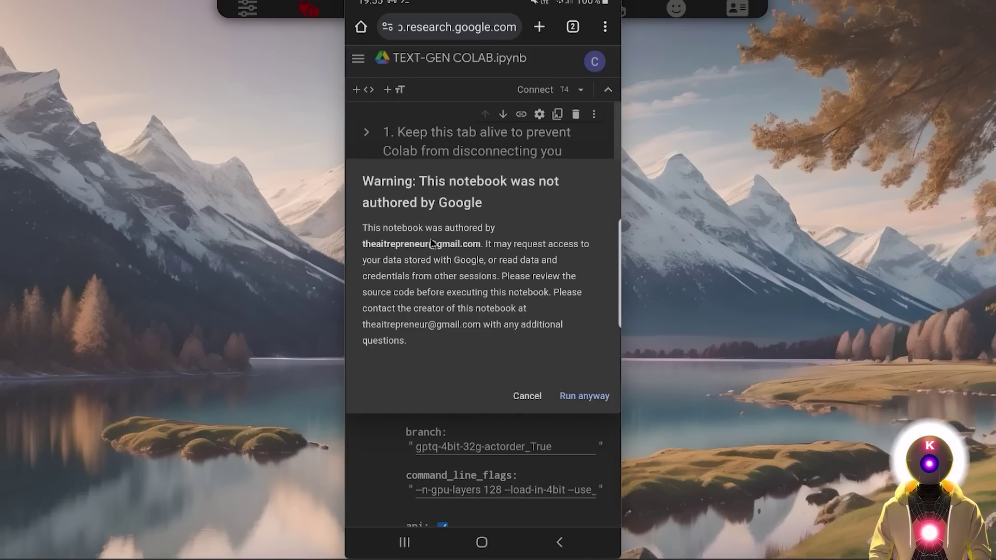
pyautogui.click(583, 397)
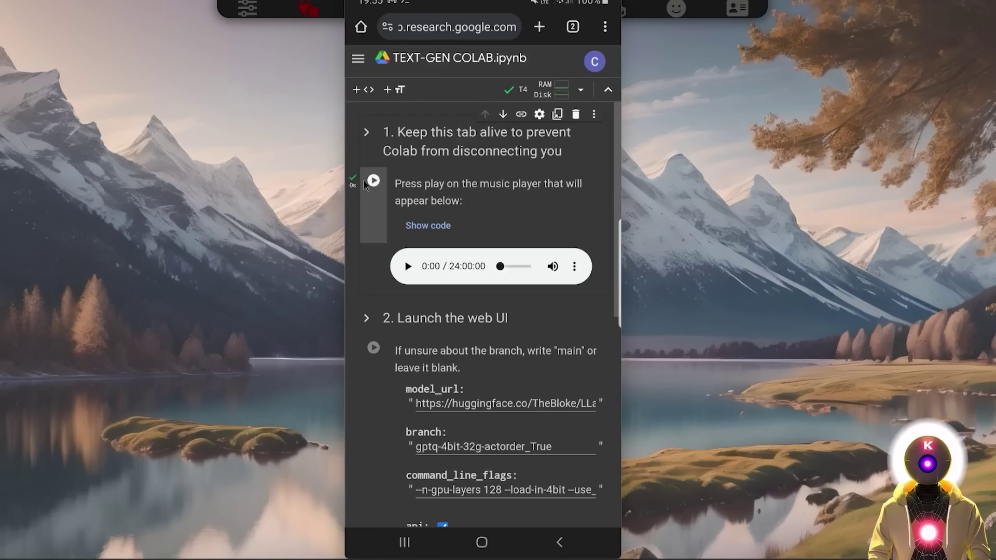
# - Start the keep-alive audio and run the Launch the web UI cell for LLaMA2-13B-Psyfighter2-GPTQ
pyautogui.click(407, 266)
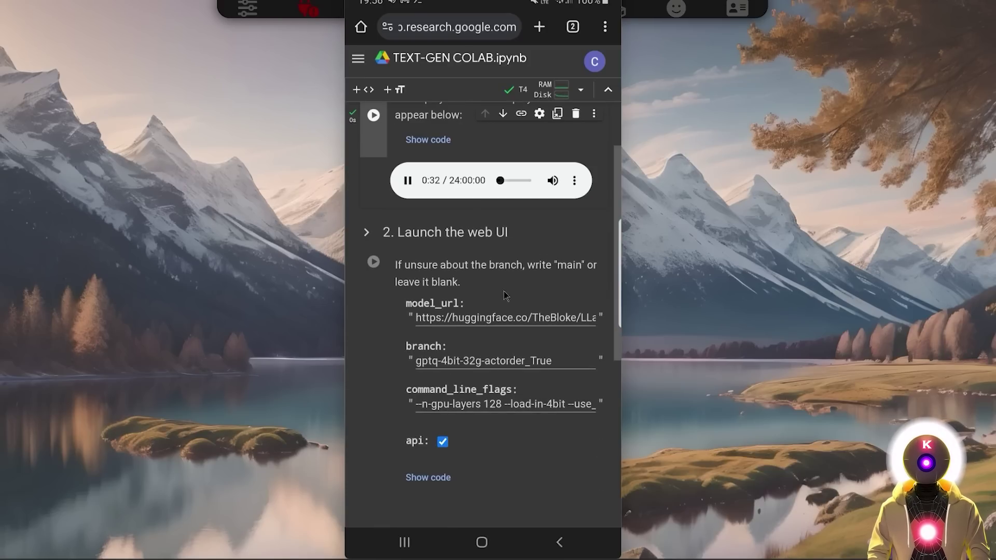
pyautogui.click(374, 263)
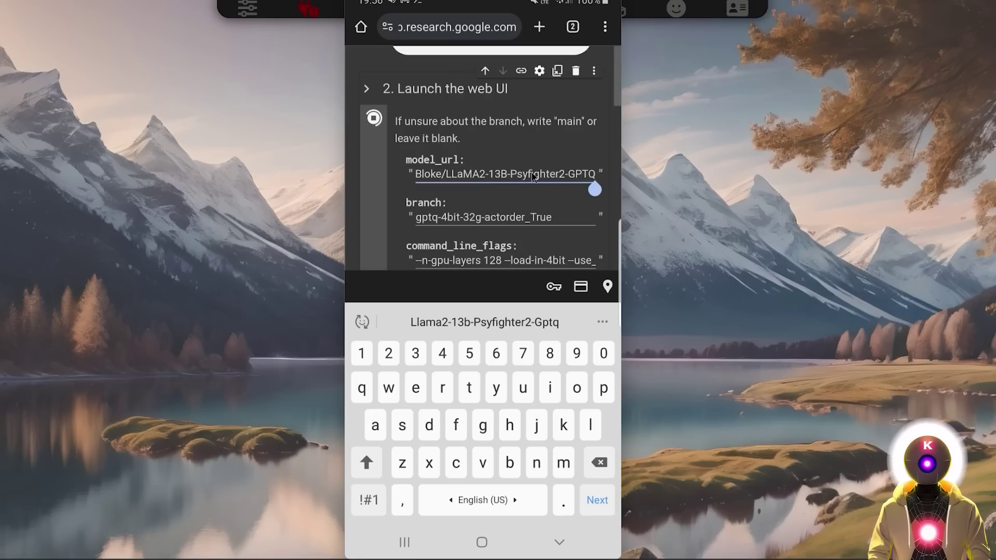
pyautogui.click(559, 542)
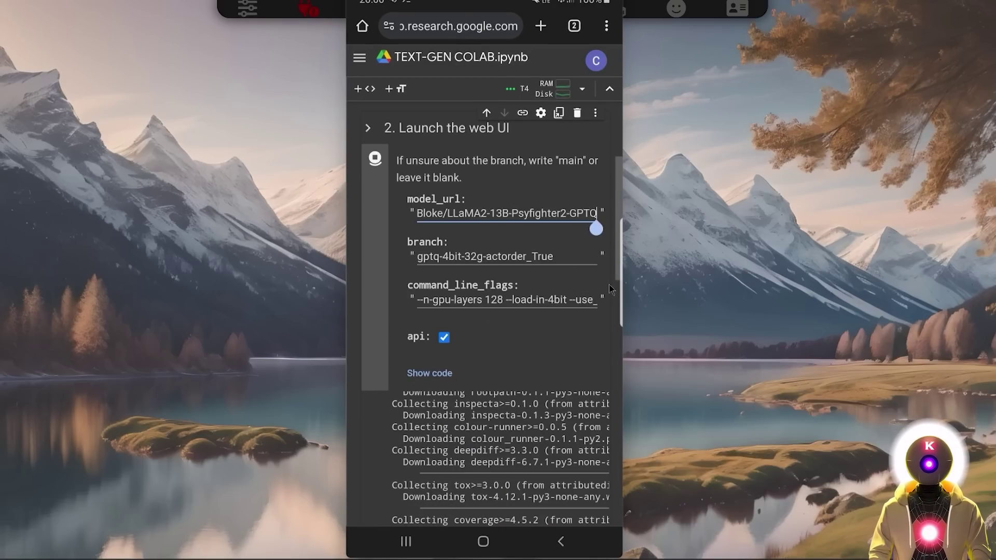
pyautogui.scroll(-5, 602, 291)
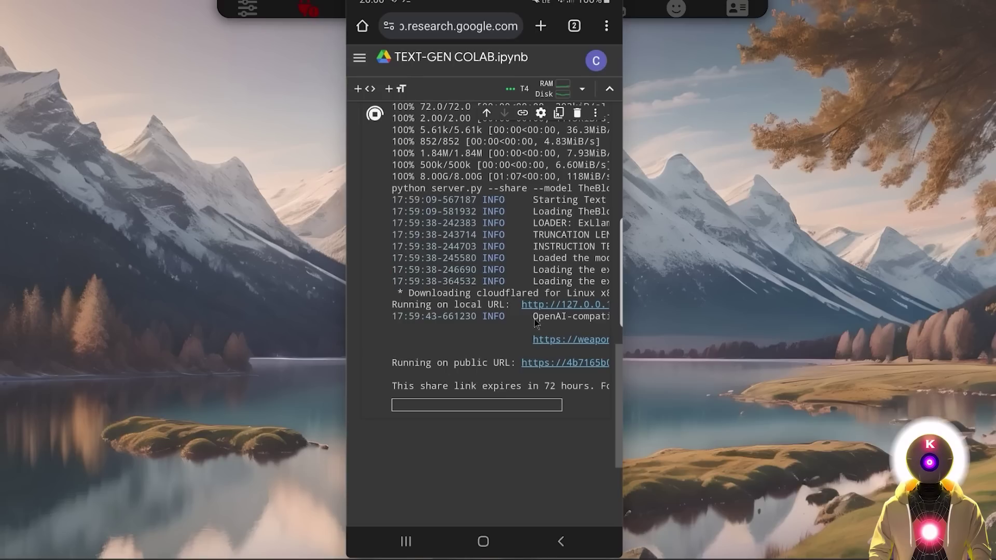
# - Scroll the server log sideways and copy the trycloudflare OpenAI-compatible API link
pyautogui.moveTo(504, 325); pyautogui.dragTo(422, 322)
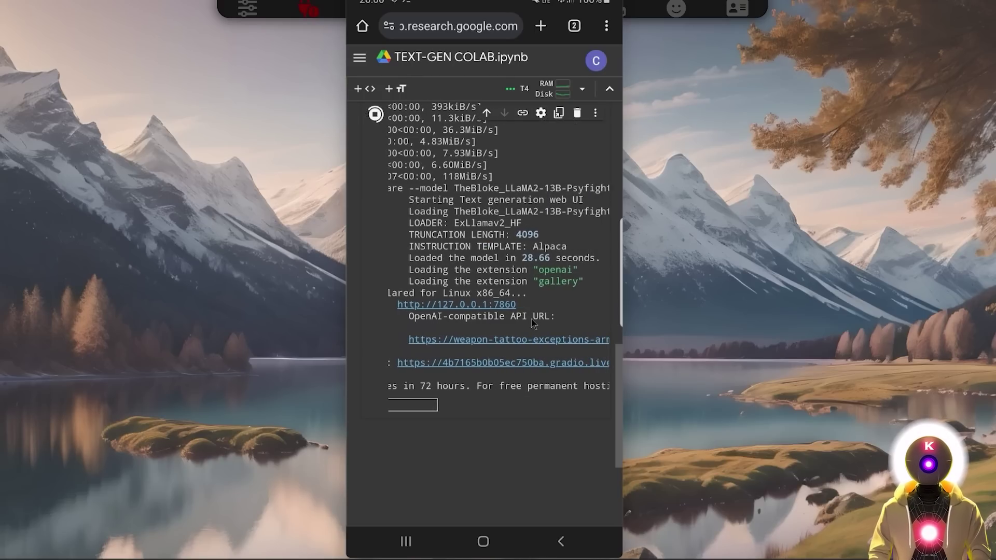
pyautogui.moveTo(566, 319); pyautogui.dragTo(509, 322)
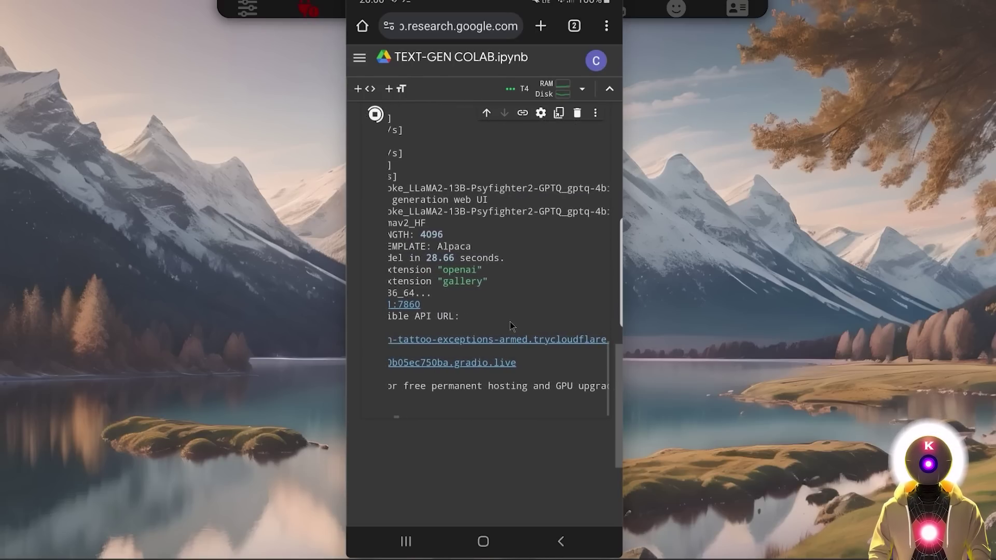
pyautogui.click(477, 343)
pyautogui.click(469, 304)
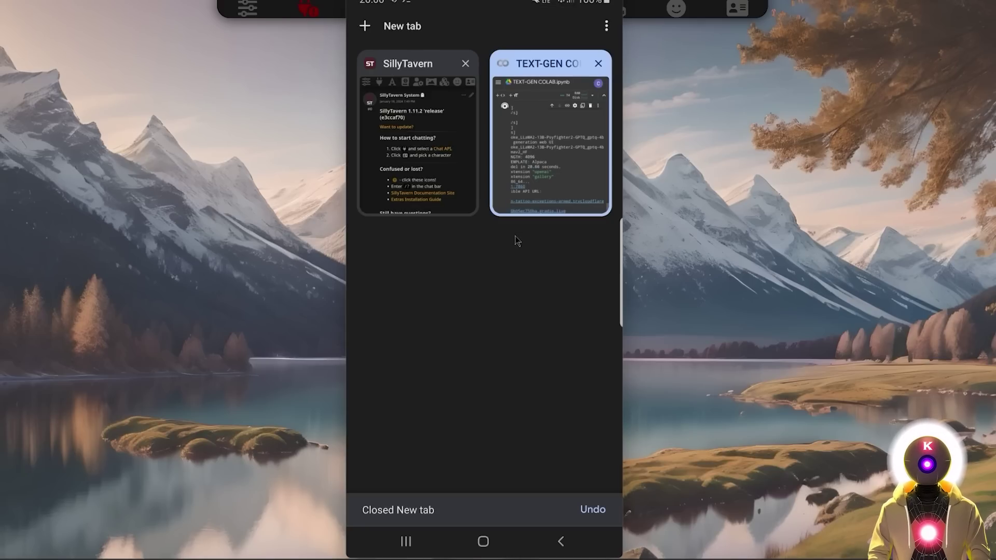
# - Connect via Text Completion to the pasted trycloudflare Server URL, then show the character list
pyautogui.click(432, 132)
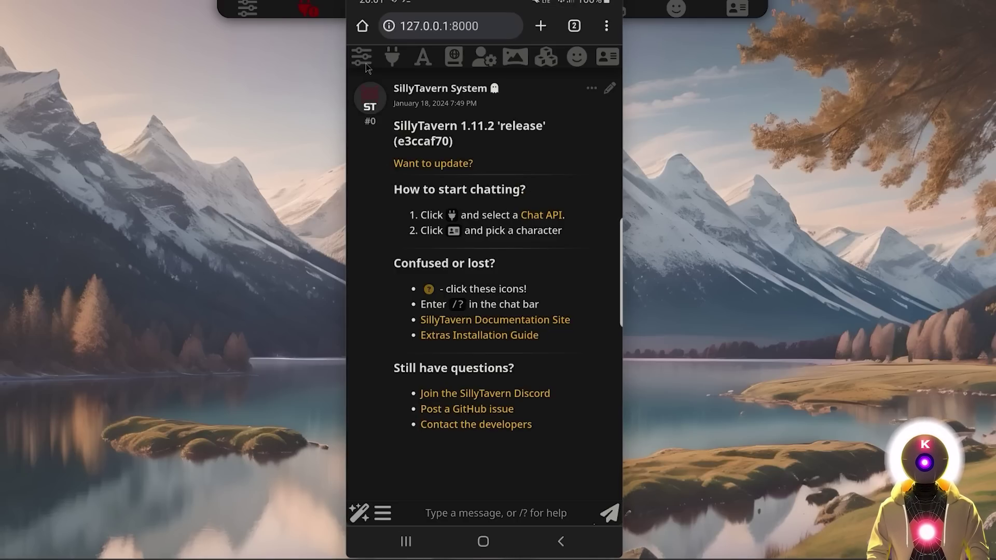
pyautogui.click(391, 57)
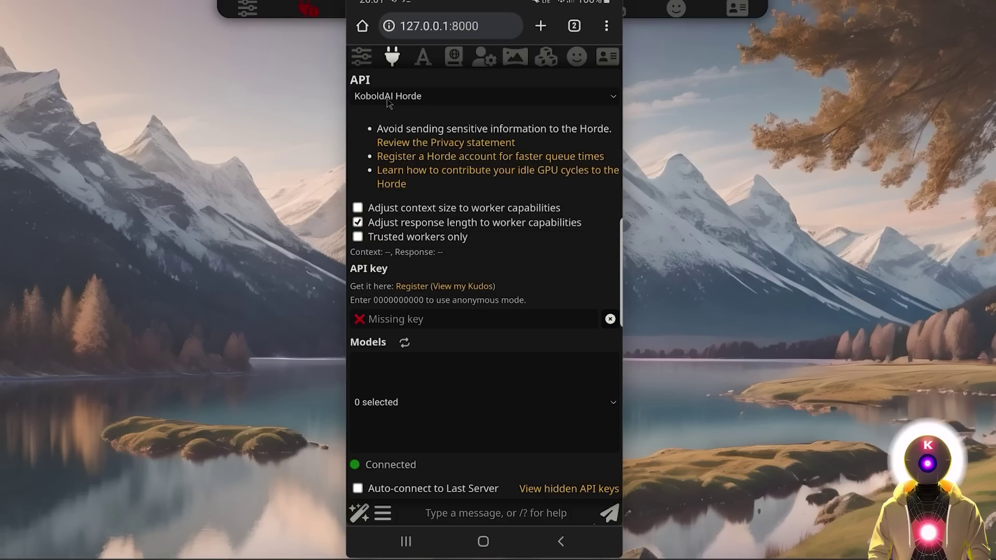
pyautogui.click(389, 99)
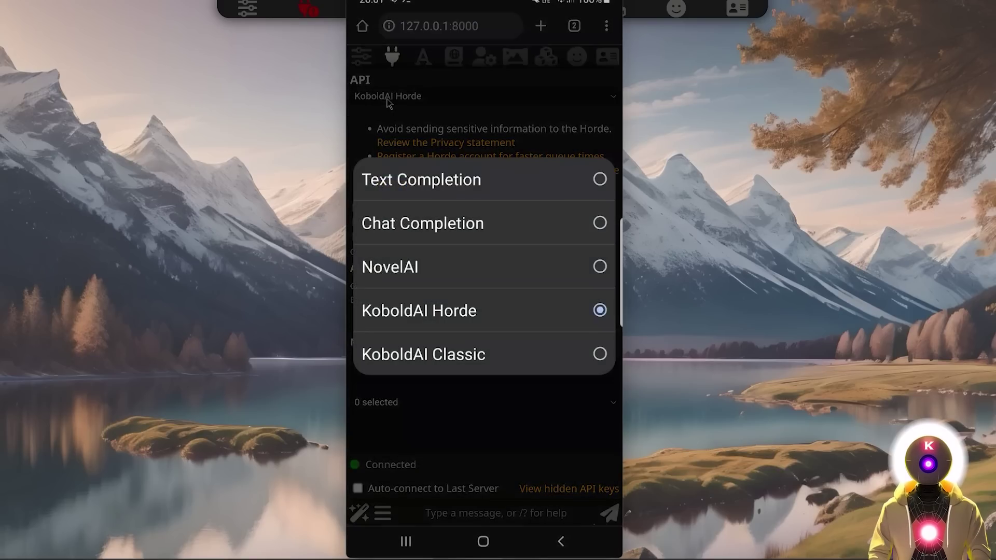
pyautogui.click(599, 179)
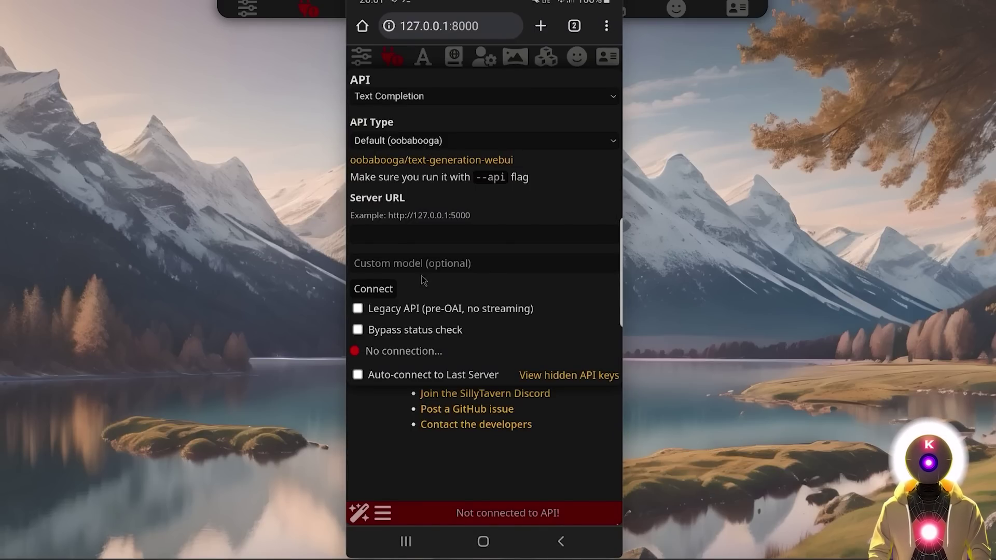
pyautogui.click(378, 239)
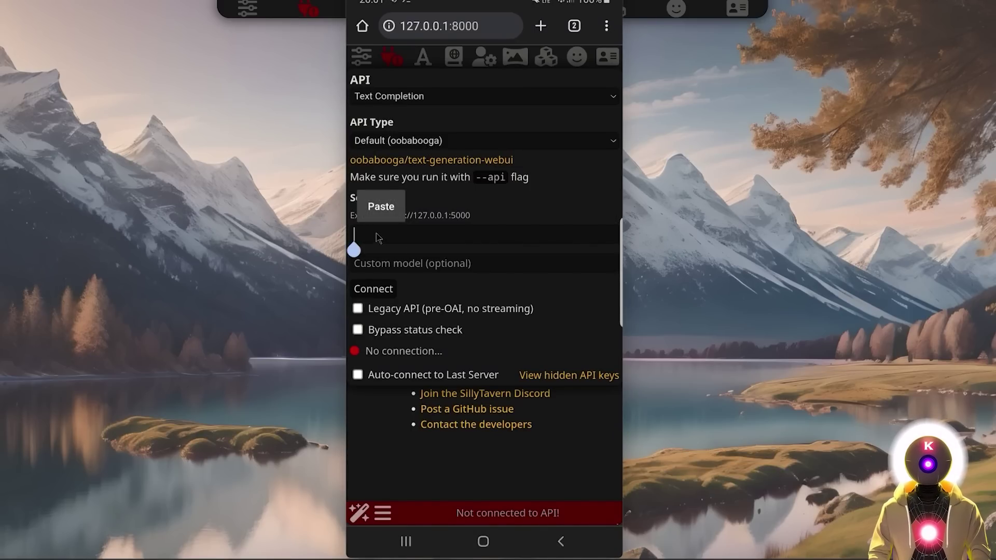
pyautogui.click(383, 208)
pyautogui.click(375, 292)
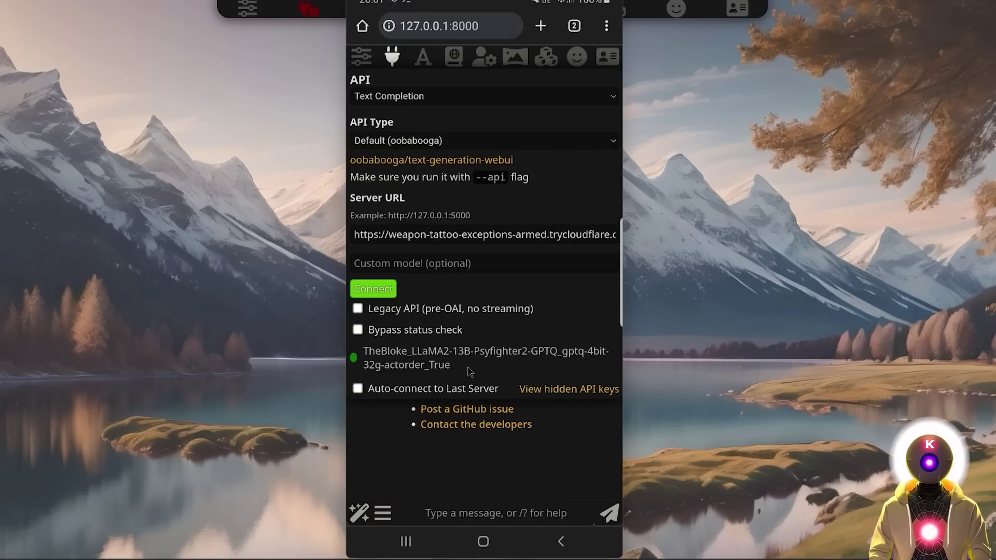
pyautogui.click(509, 444)
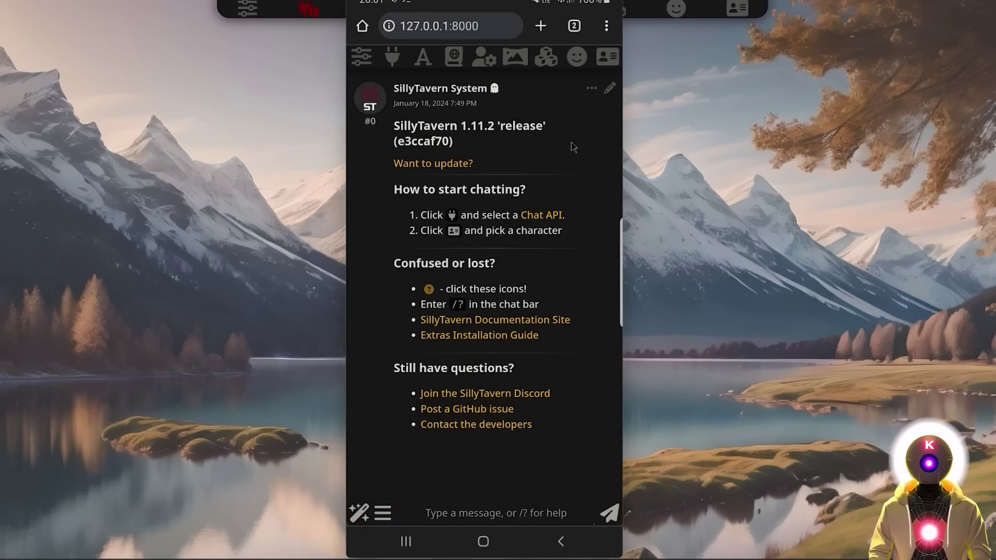
pyautogui.click(607, 56)
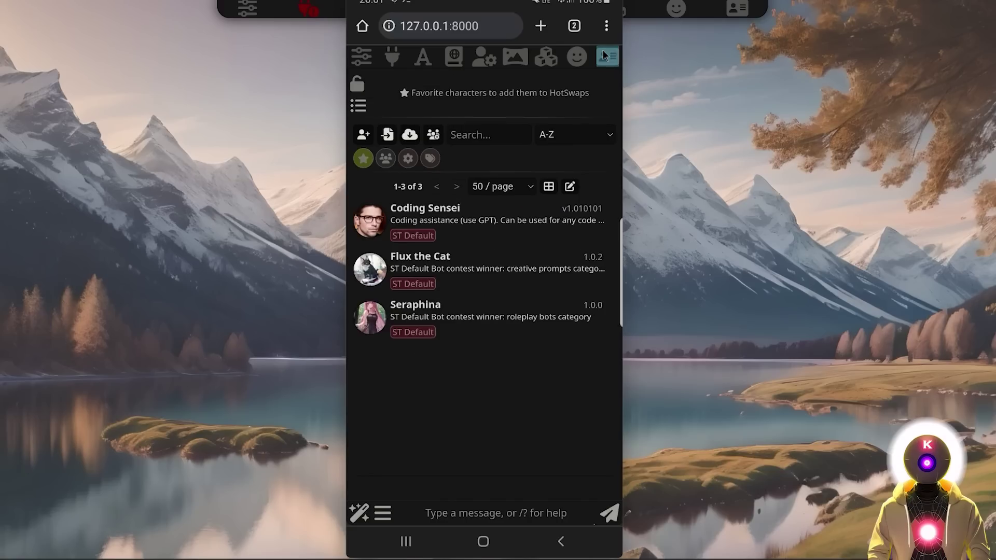
# - Send Seraphina "hi there, what's up?" and switch to the Colab tab to check the log
pyautogui.click(458, 322)
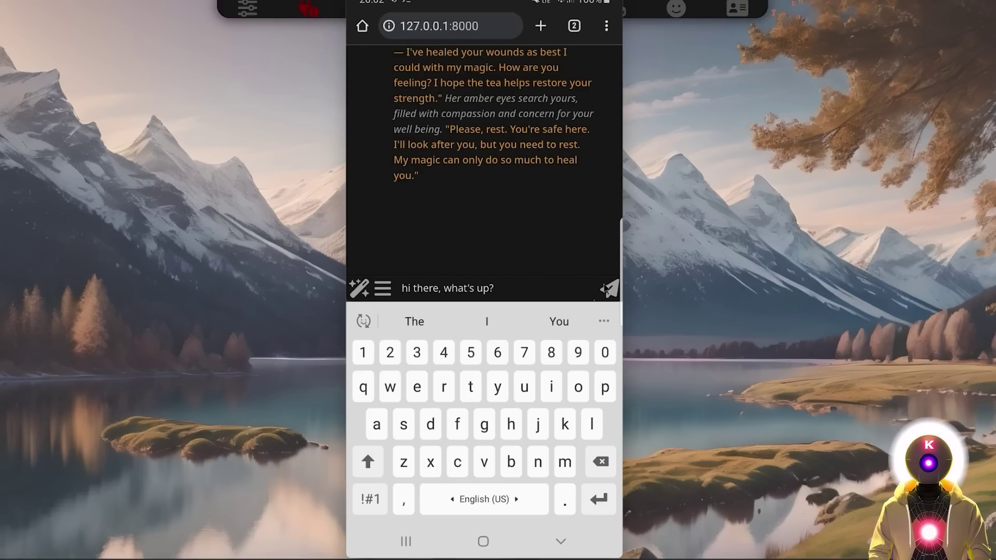
pyautogui.click(604, 288)
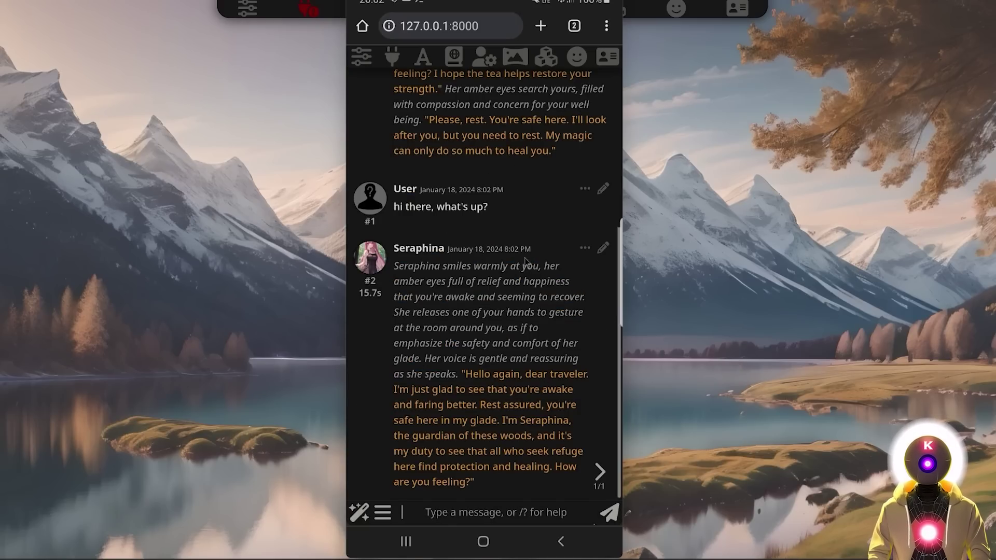
pyautogui.click(574, 26)
pyautogui.click(546, 107)
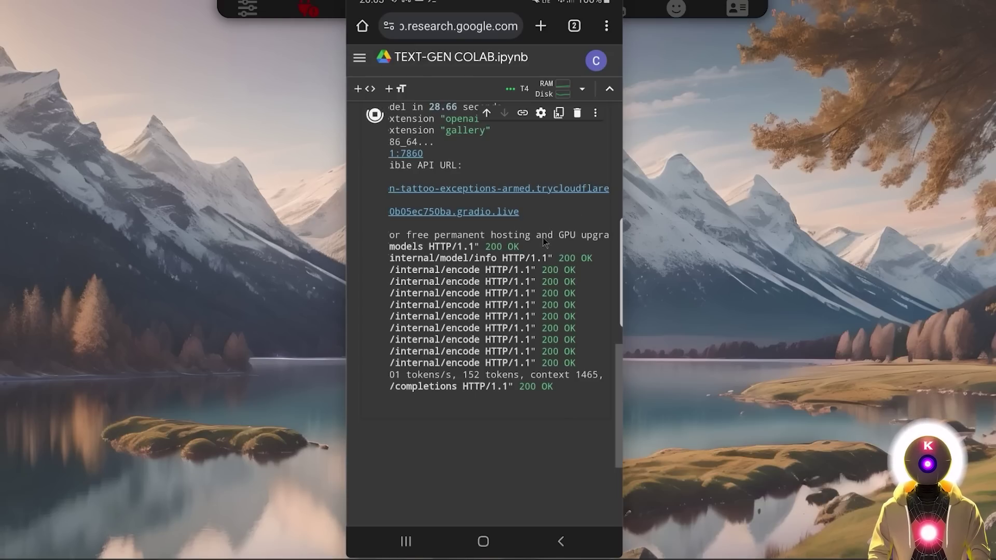
# - Scroll up to the launch form and inspect the model_url field's value
pyautogui.scroll(5, 551, 224)
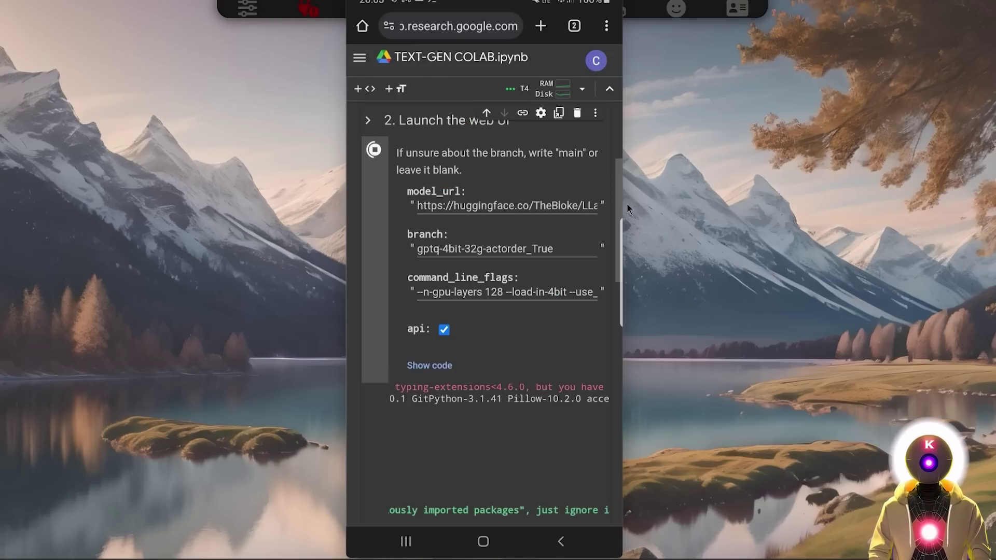
pyautogui.click(494, 206)
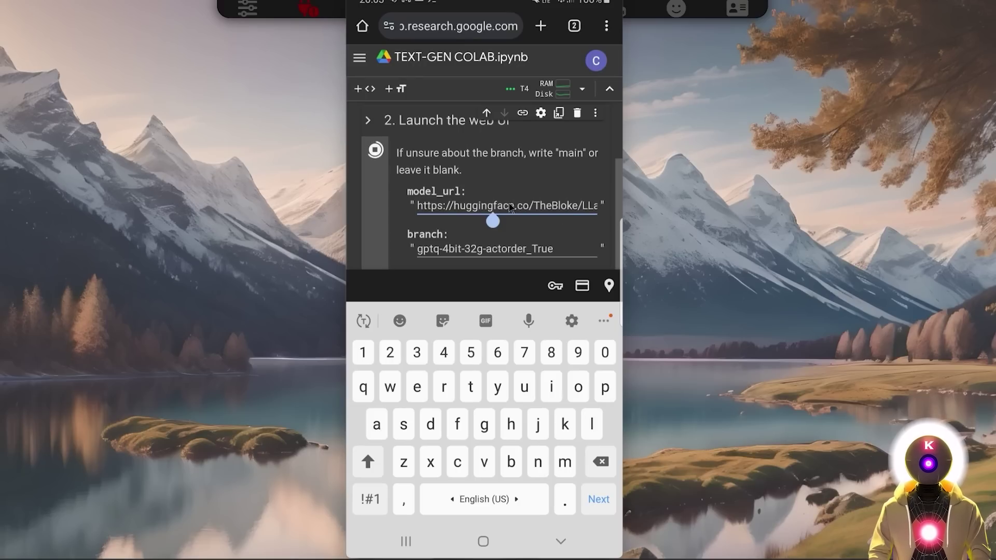
pyautogui.click(357, 133)
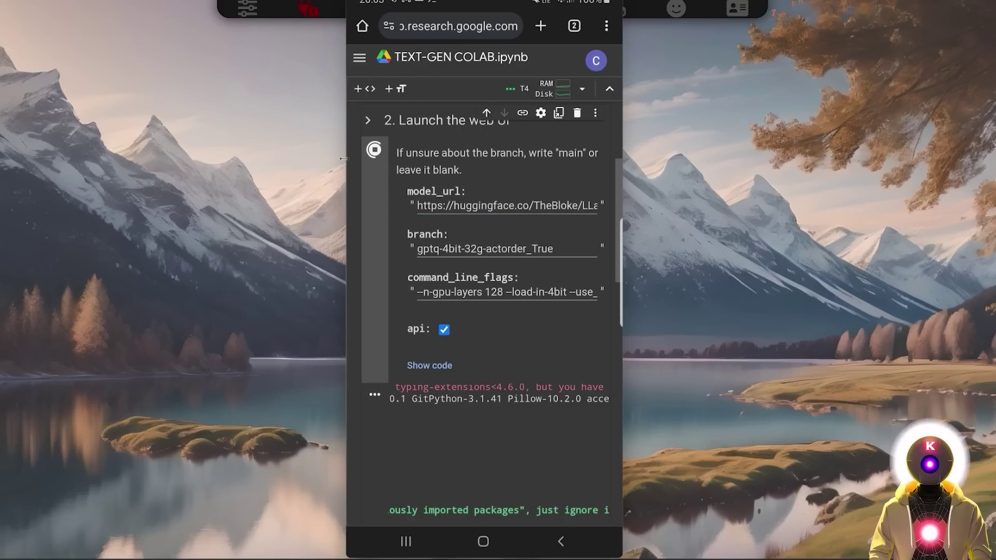
pyautogui.click(513, 205)
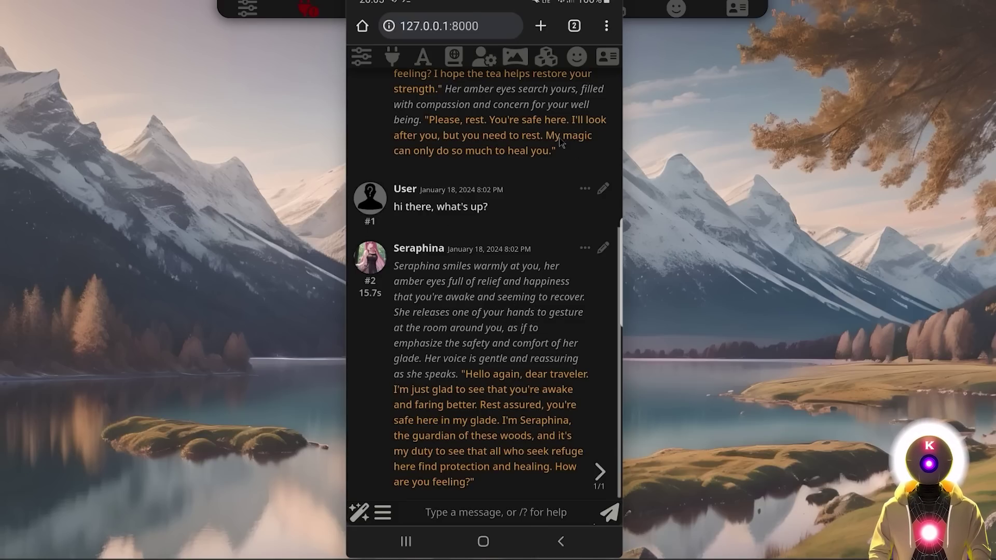
# - Browse the chat backgrounds, user settings theme toggles, and Seraphina's character card
pyautogui.click(517, 56)
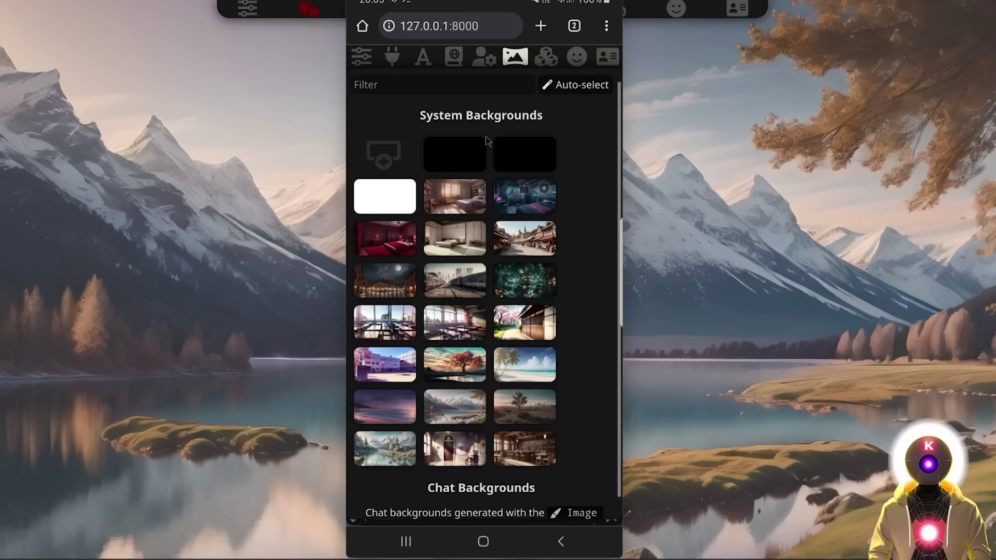
pyautogui.click(485, 57)
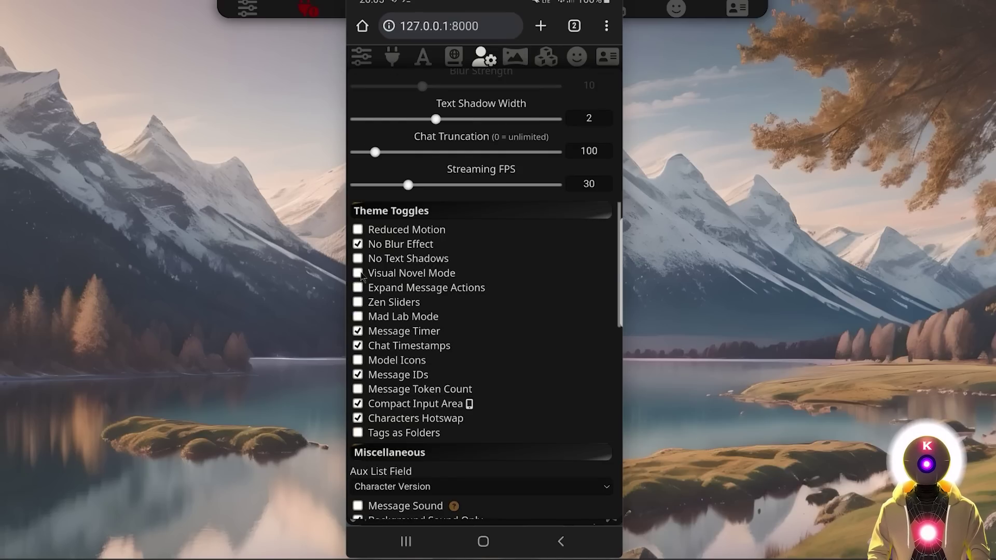
pyautogui.click(484, 57)
pyautogui.click(607, 56)
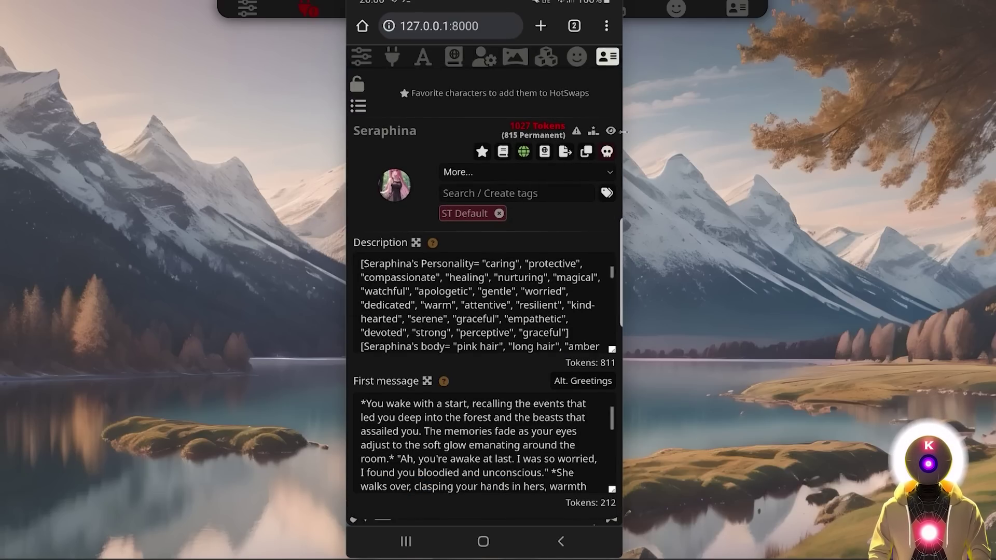
pyautogui.click(607, 56)
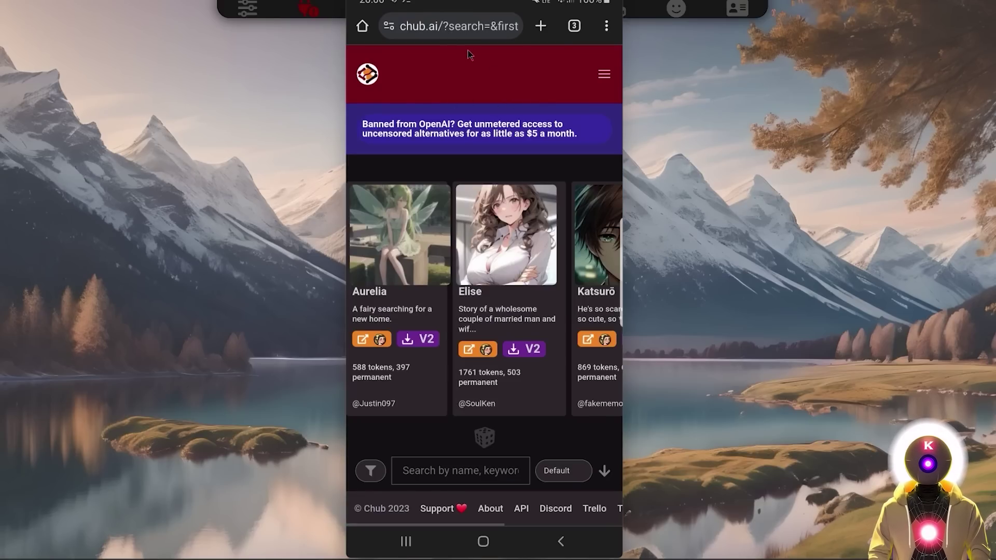
# - Sort the Chub.ai character search results by Popularity
pyautogui.scroll(-5, 473, 65)
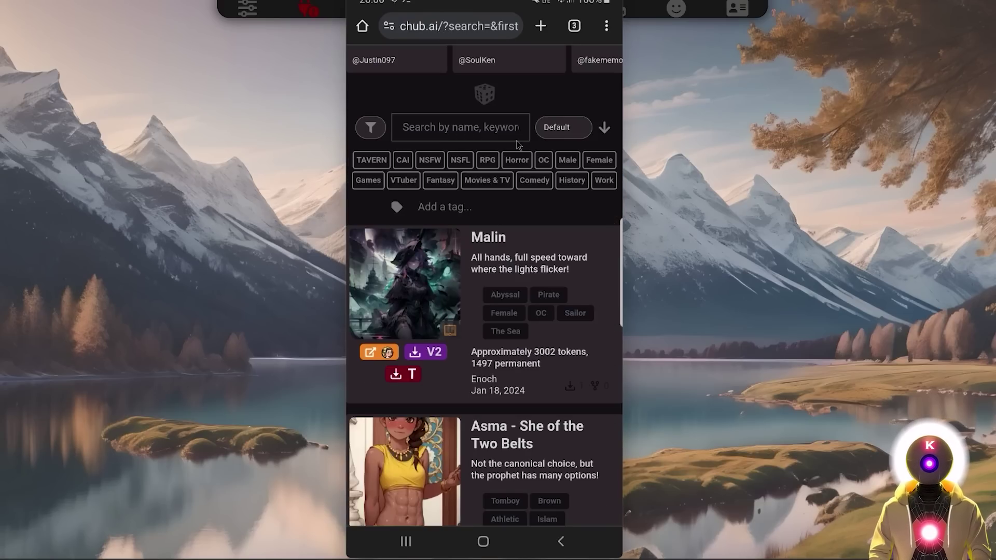
pyautogui.click(372, 128)
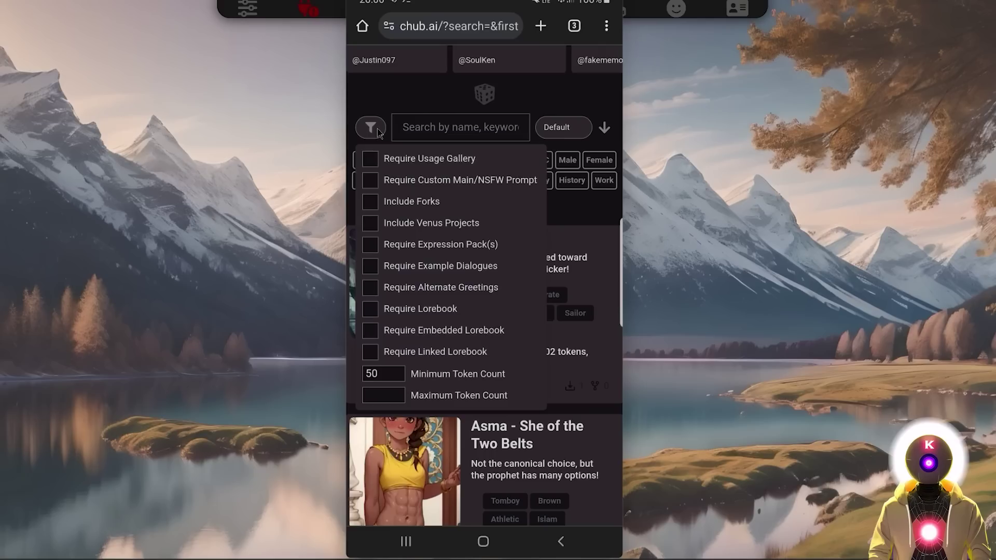
pyautogui.click(371, 248)
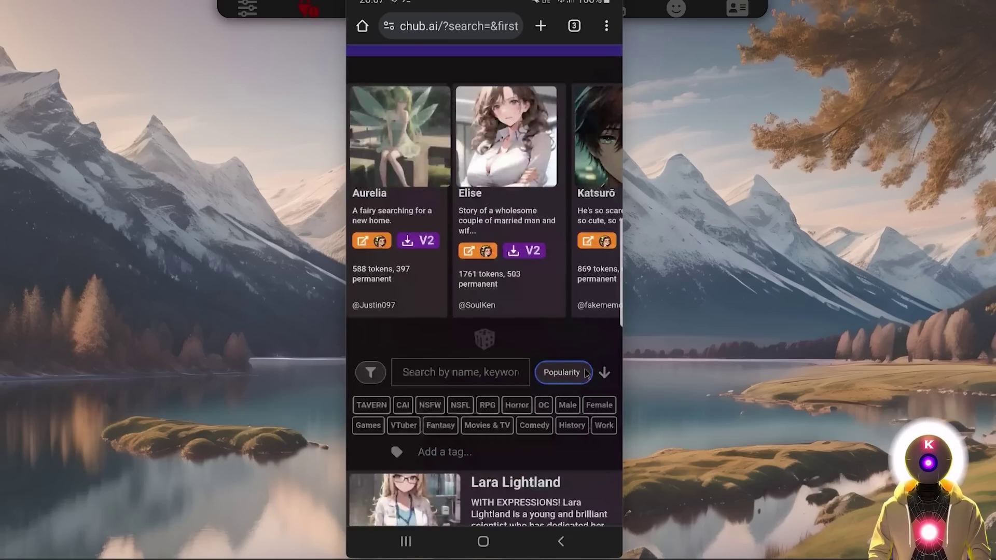
pyautogui.scroll(-8, 571, 366)
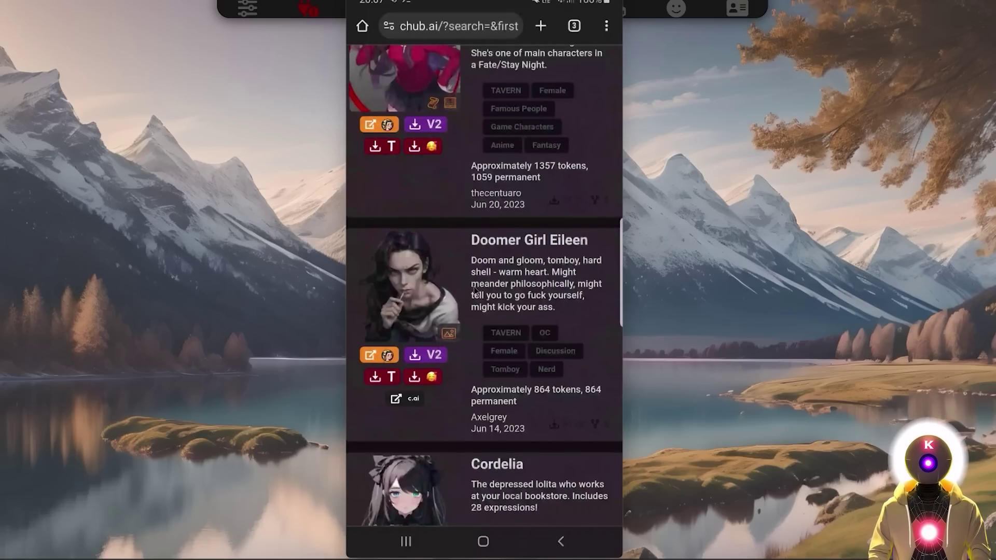
pyautogui.scroll(1, 515, 273)
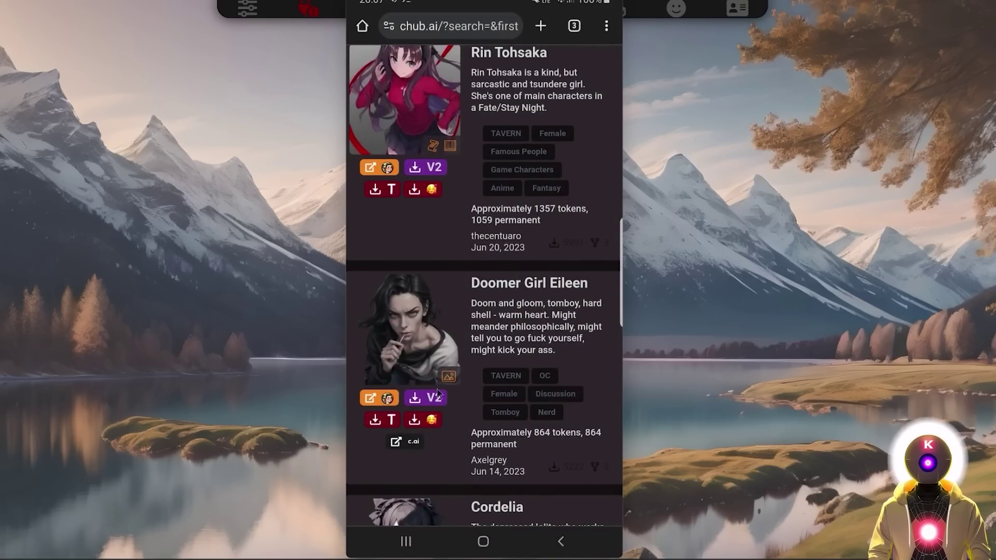
# - Download Doomer Girl Eileen's character card PNG and save expressions_1.0.zip to Downloads
pyautogui.click(389, 419)
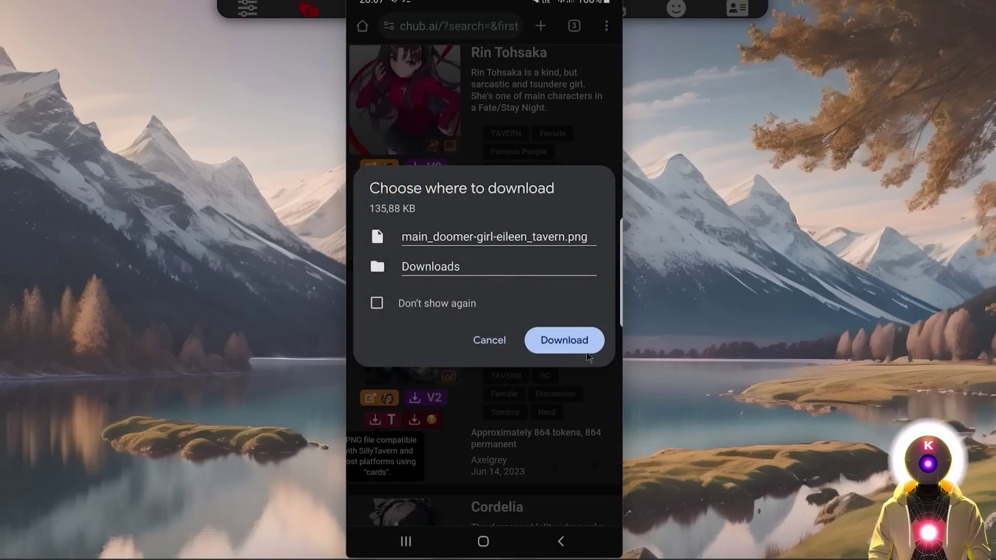
pyautogui.click(559, 340)
pyautogui.click(425, 419)
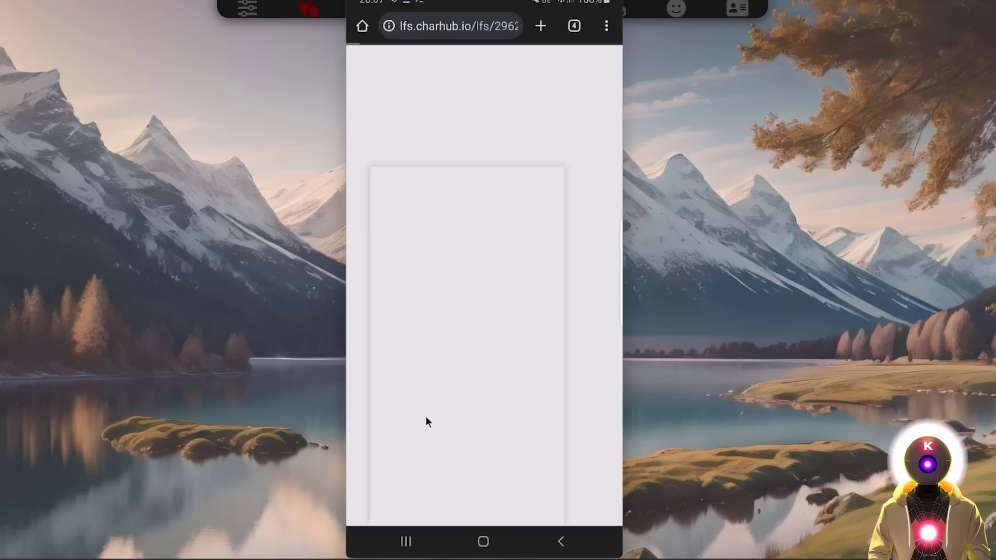
pyautogui.click(569, 347)
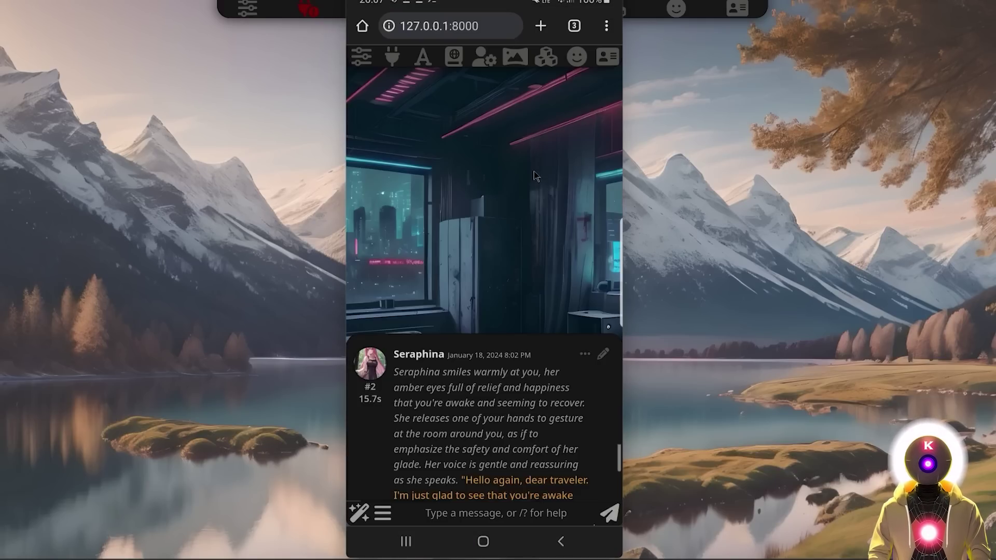
# - Import the main_doomer character image from Files as Eileen and open her chat
pyautogui.click(606, 61)
pyautogui.click(357, 105)
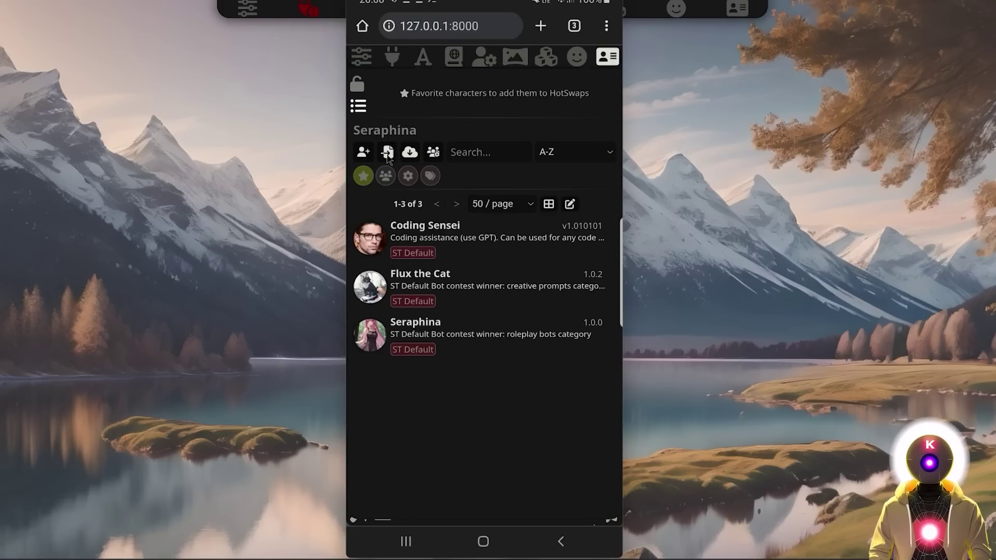
pyautogui.click(387, 152)
pyautogui.click(581, 476)
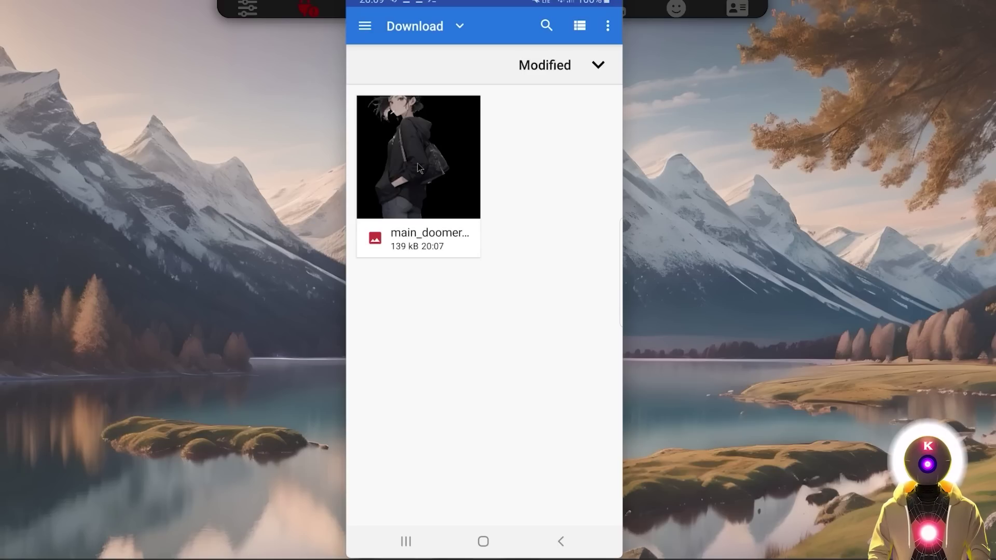
pyautogui.click(420, 168)
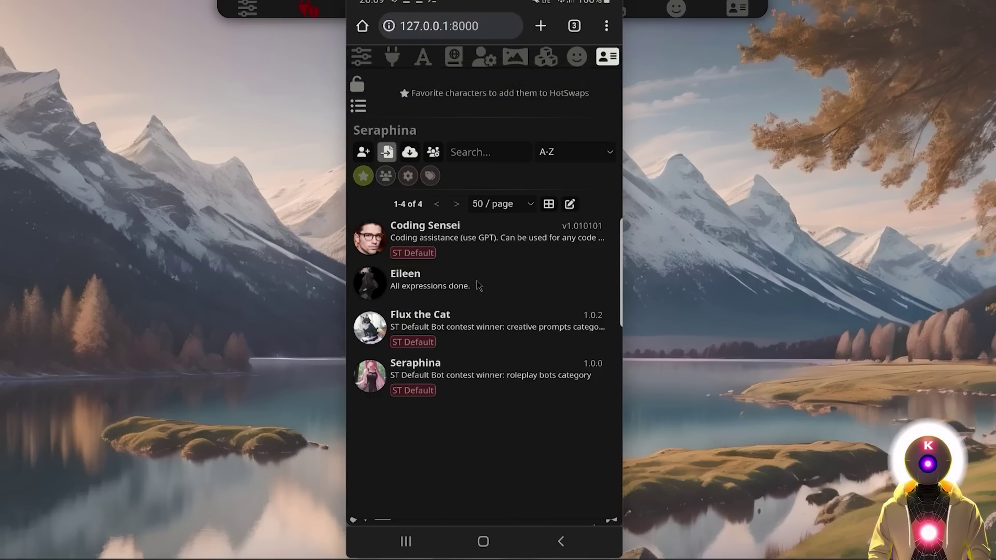
pyautogui.click(463, 289)
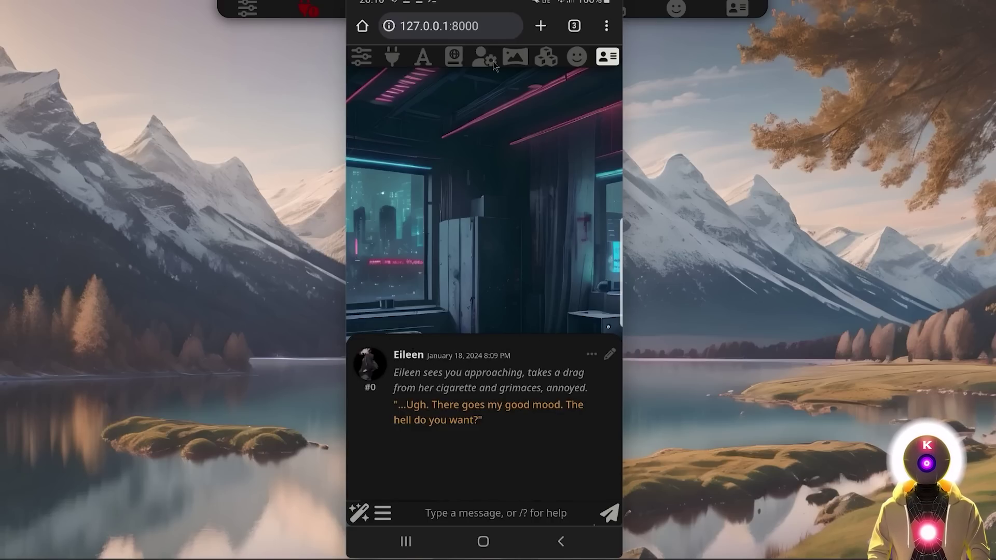
# - Turn on Local server classification in the Character Expressions settings
pyautogui.click(544, 61)
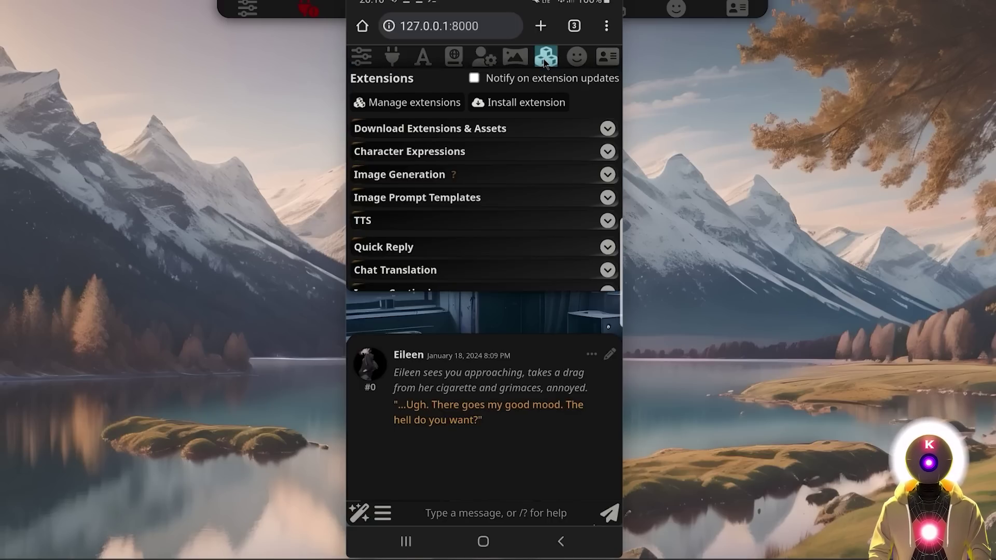
pyautogui.click(476, 155)
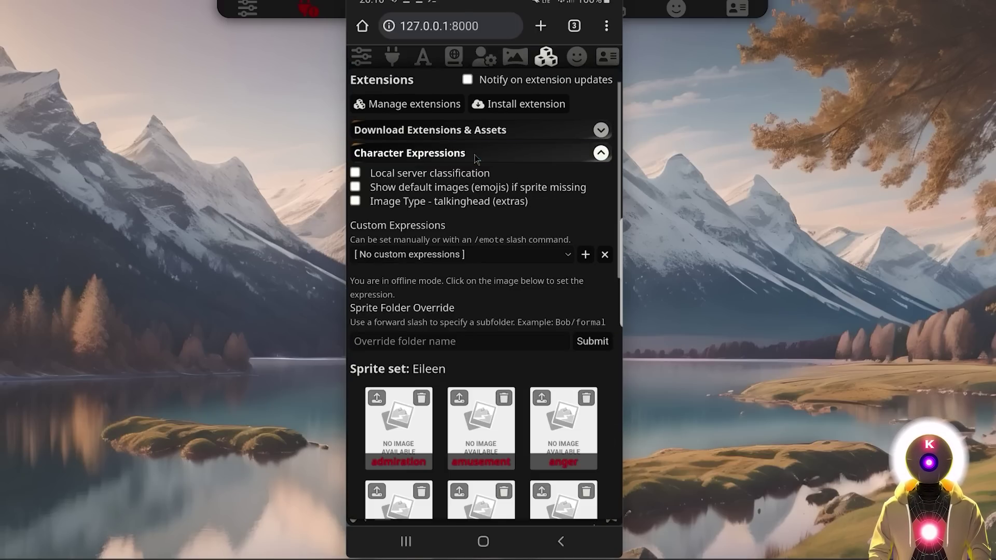
pyautogui.click(356, 173)
pyautogui.scroll(-20, 515, 278)
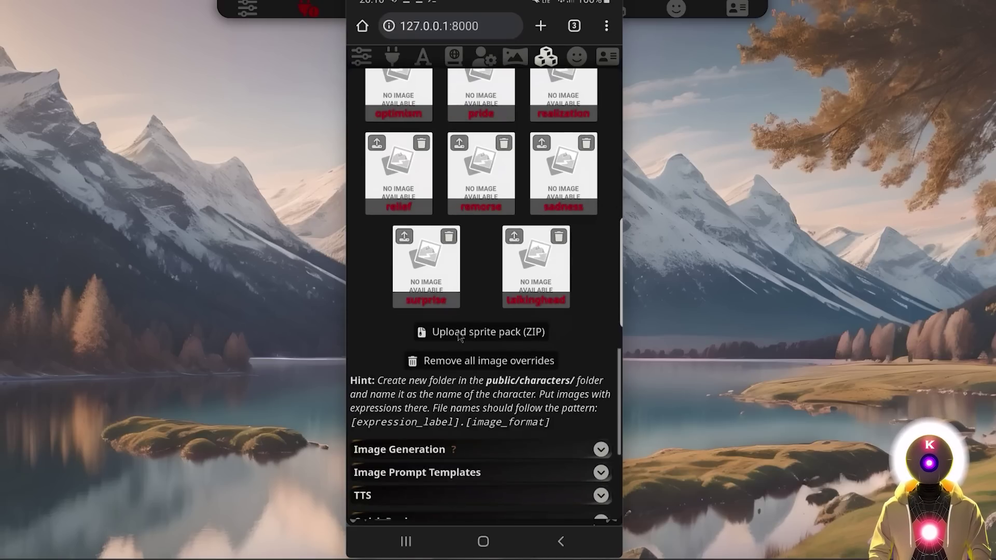
# - Upload the expressions zip as Eileen's sprite pack, filling all 28 emotion slots
pyautogui.click(474, 333)
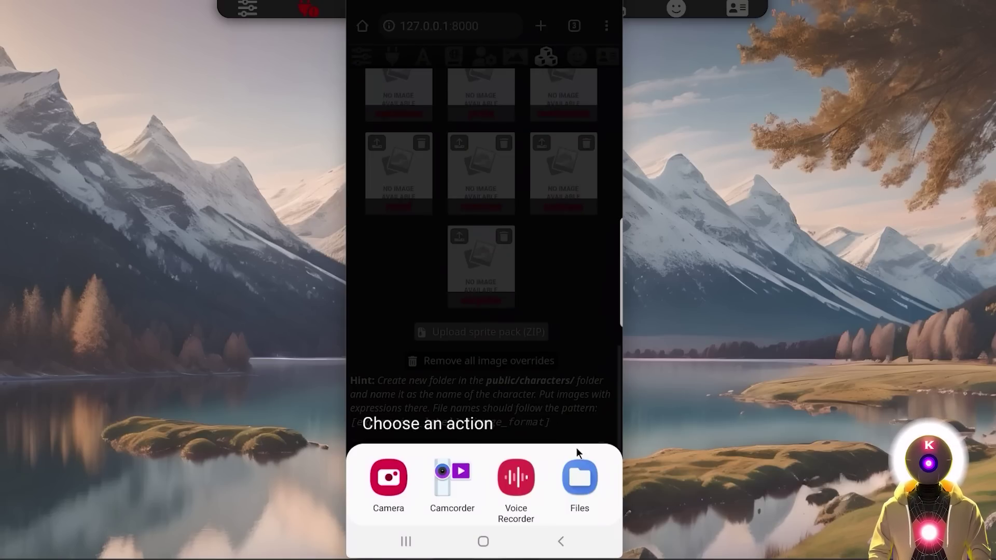
pyautogui.click(580, 478)
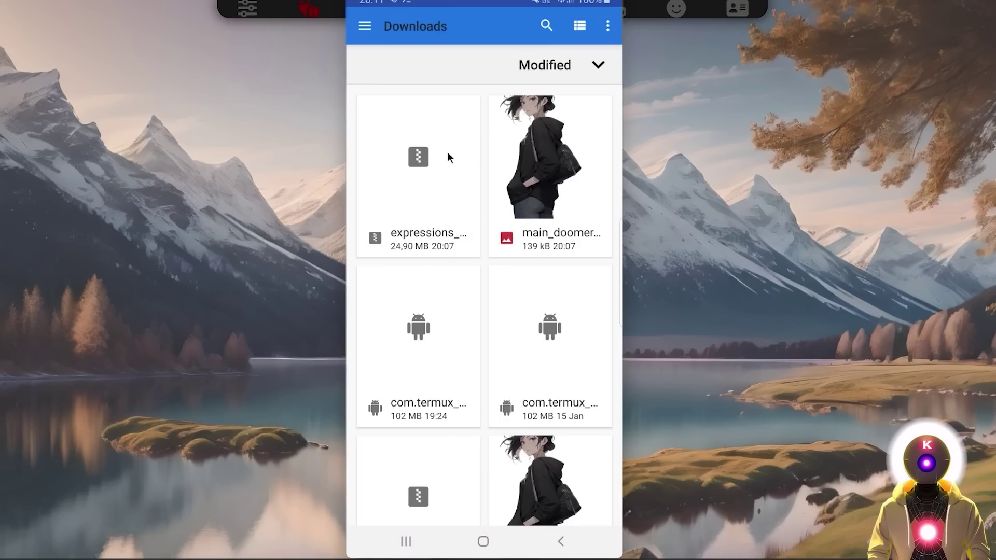
pyautogui.click(415, 161)
pyautogui.scroll(-2, 535, 292)
pyautogui.scroll(8, 534, 288)
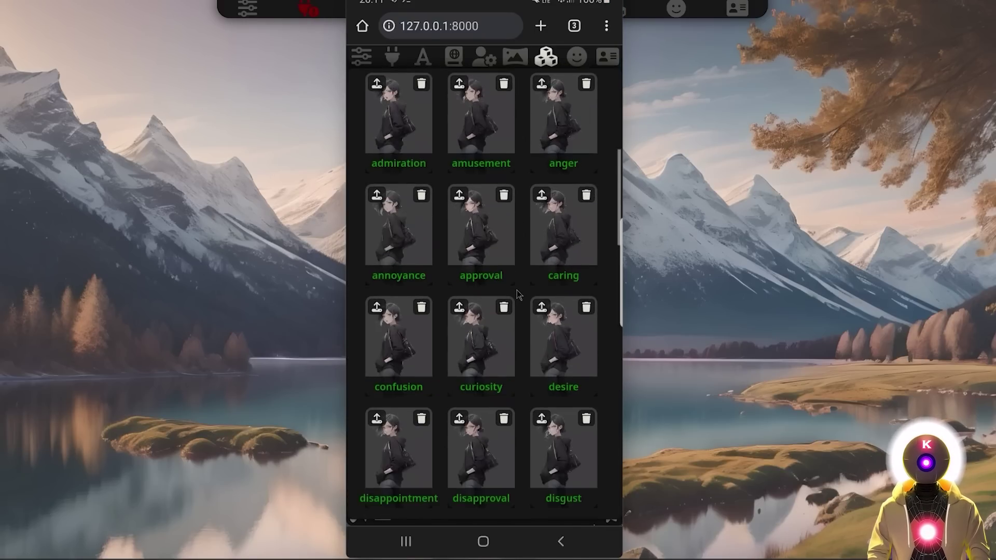
pyautogui.scroll(3, 517, 294)
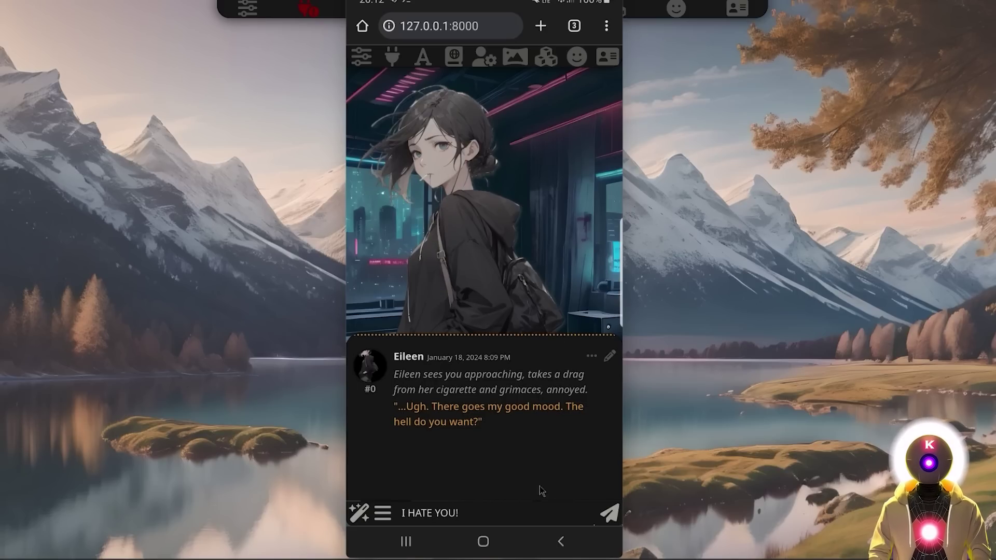
# - Send 'I HATE YOU!' to Eileen, getting her expressionless reply, then open Extensions
pyautogui.click(608, 514)
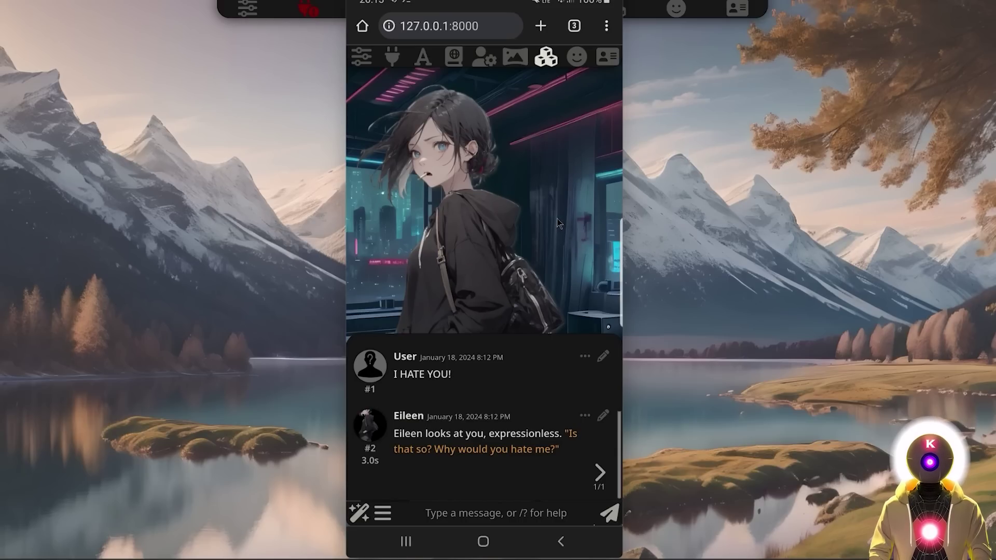
pyautogui.click(551, 59)
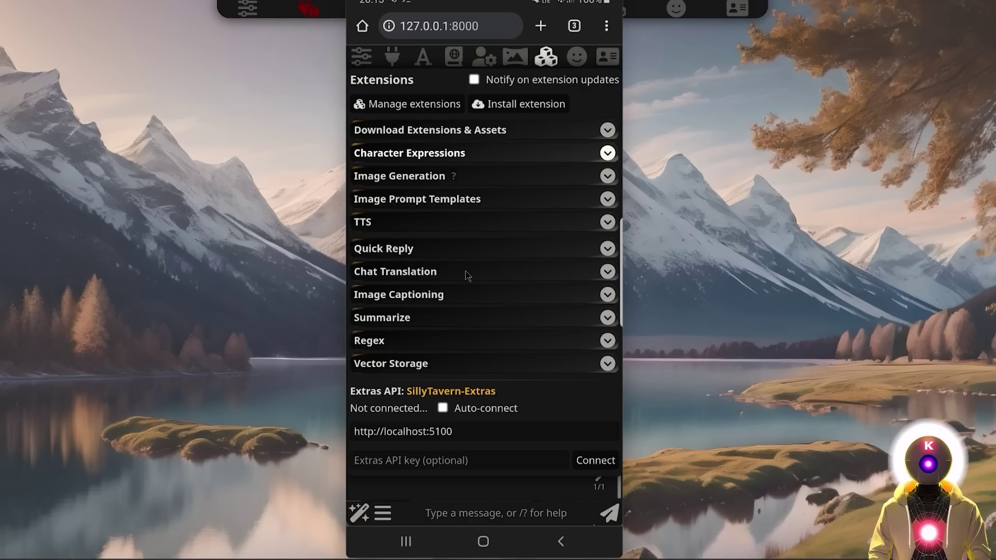
# - Enable TTS with the System provider and review Eileen's voice choices
pyautogui.click(439, 222)
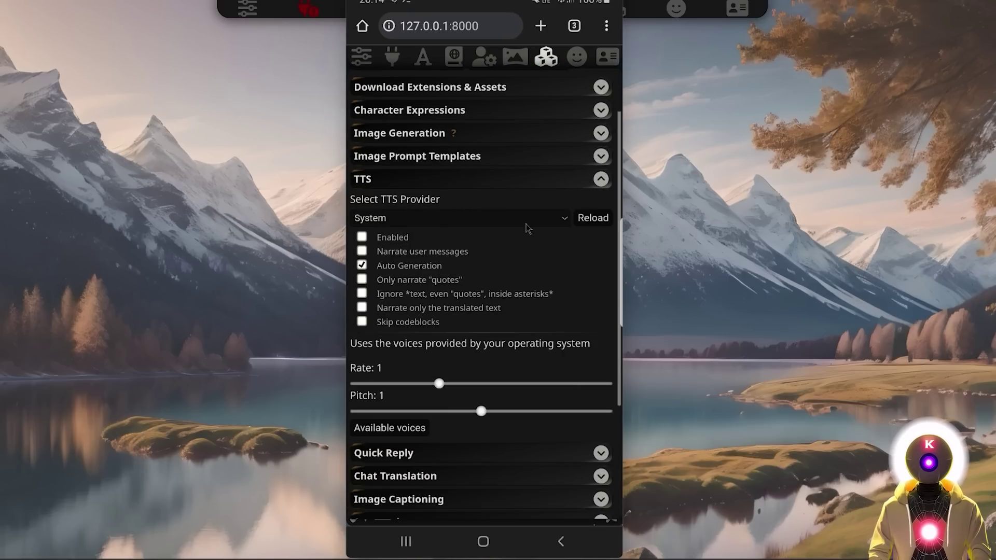
pyautogui.click(362, 237)
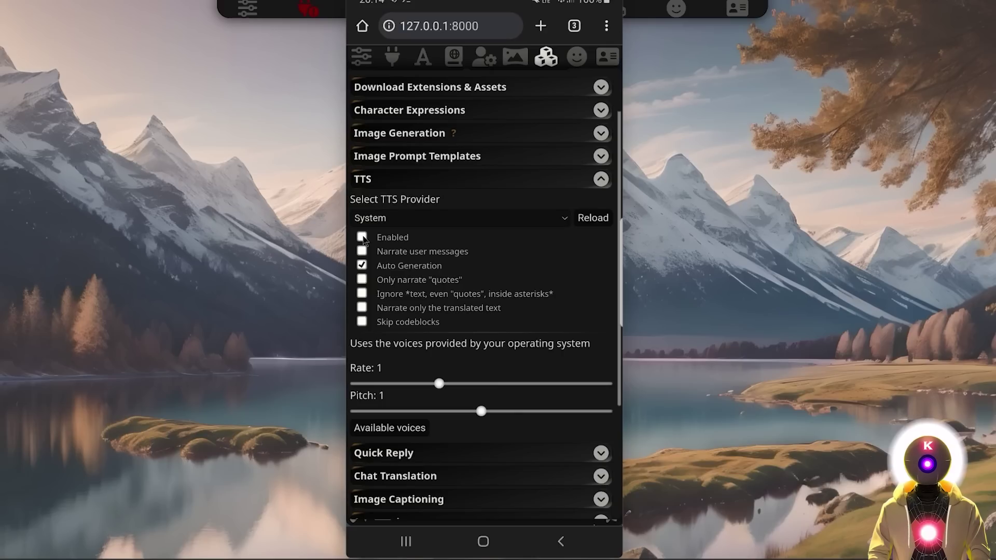
pyautogui.scroll(-1, 571, 278)
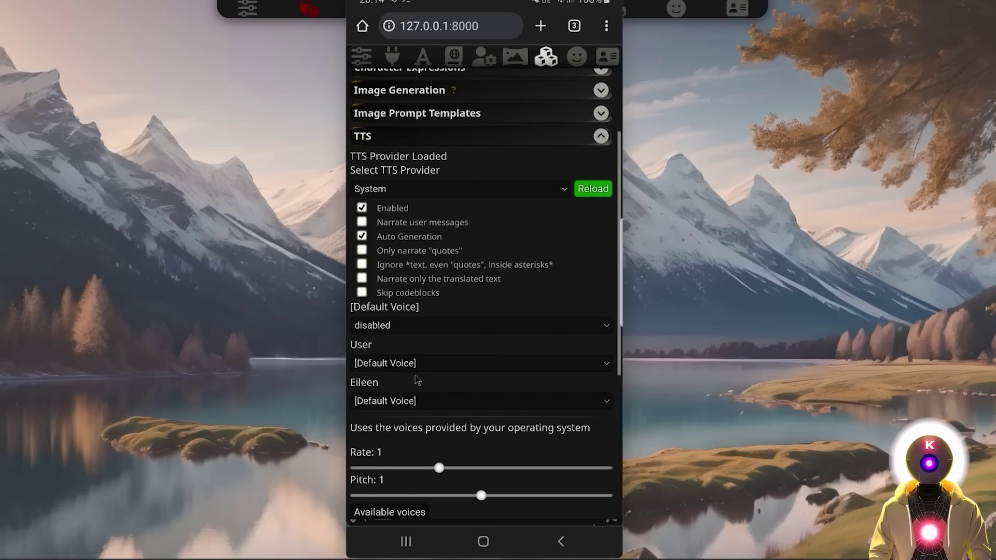
pyautogui.scroll(-2, 413, 380)
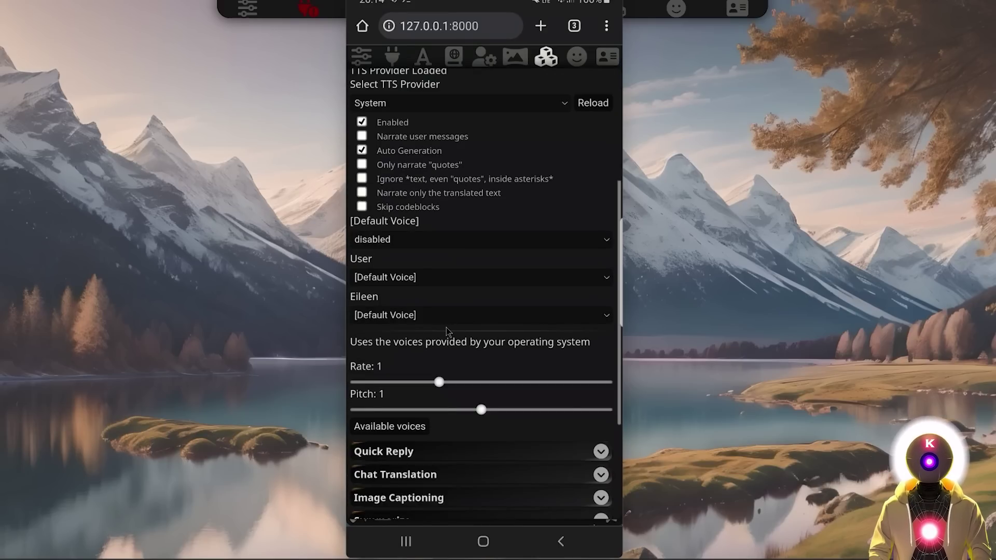
pyautogui.click(404, 316)
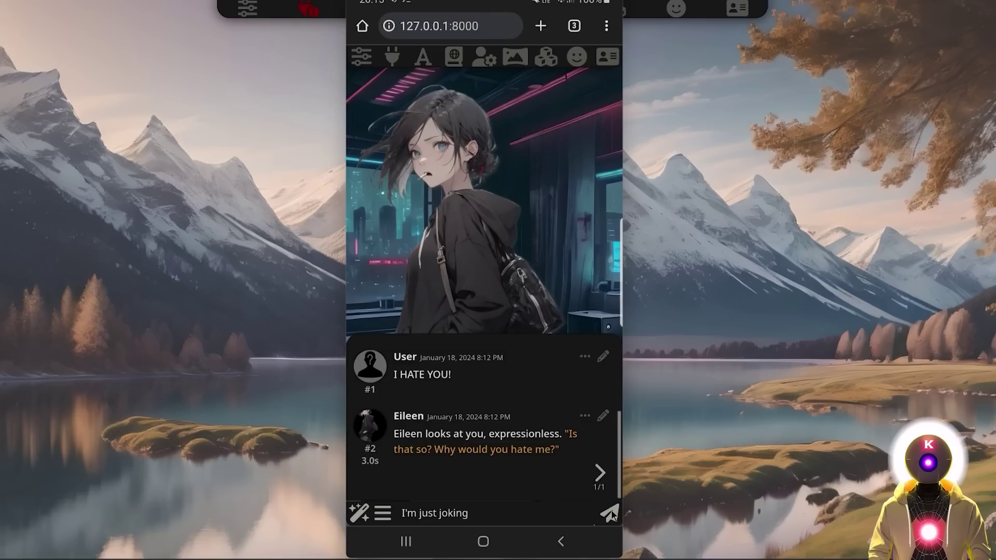
# - Send the follow-up so Eileen replies 'I'm just joking', then expand Download Extensions & Assets
pyautogui.click(611, 513)
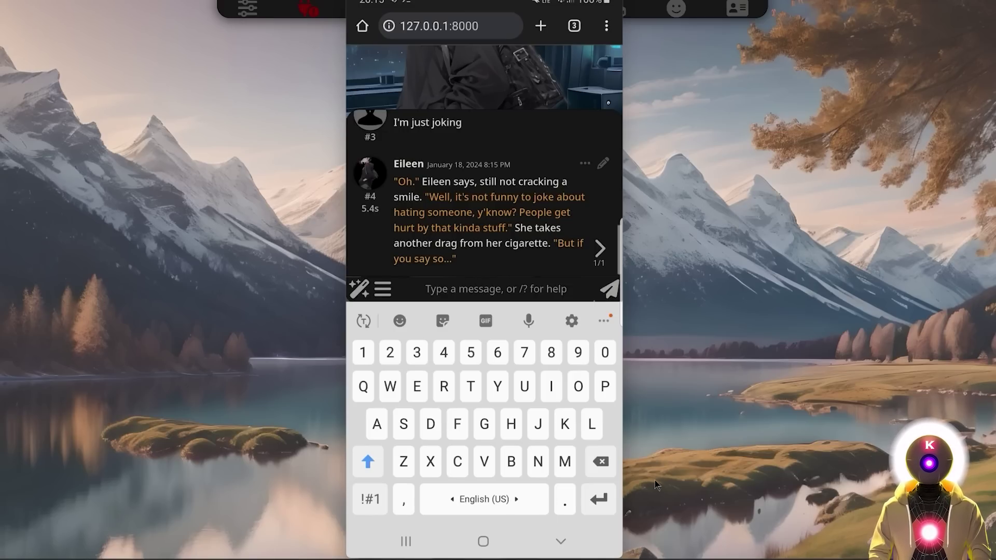
pyautogui.press('Escape')
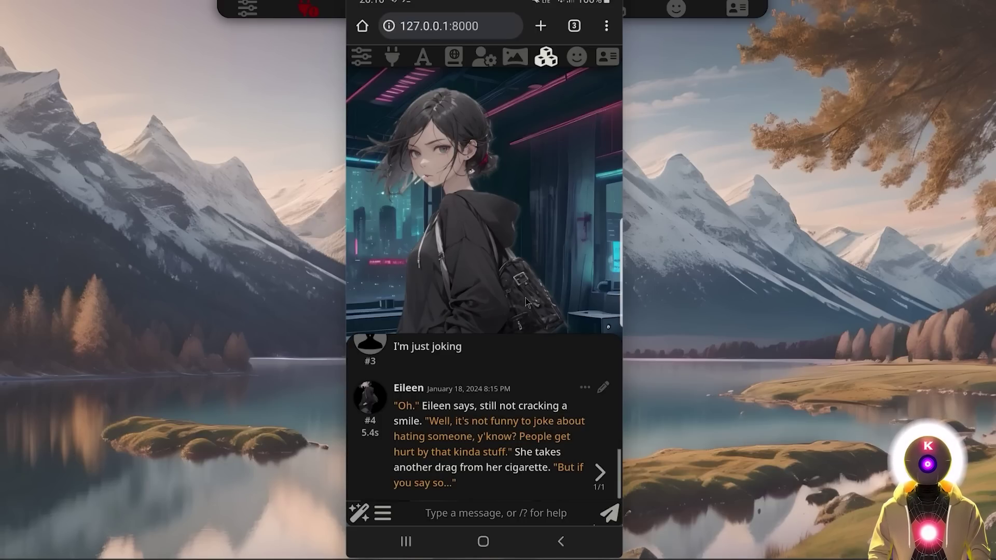
pyautogui.click(545, 58)
pyautogui.click(539, 130)
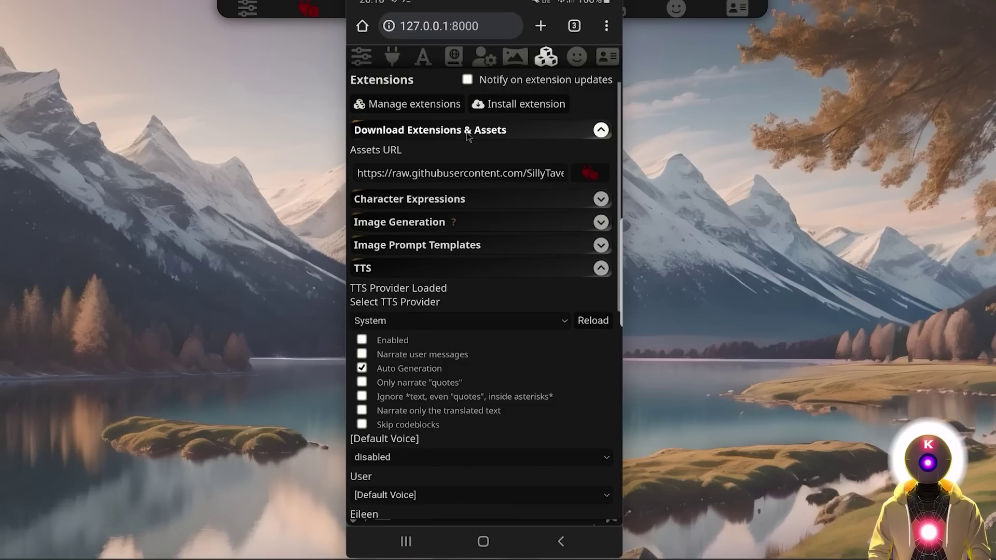
# - Connect to the Assets URL and confirm, loading the downloadable asset list
pyautogui.click(588, 174)
pyautogui.click(458, 320)
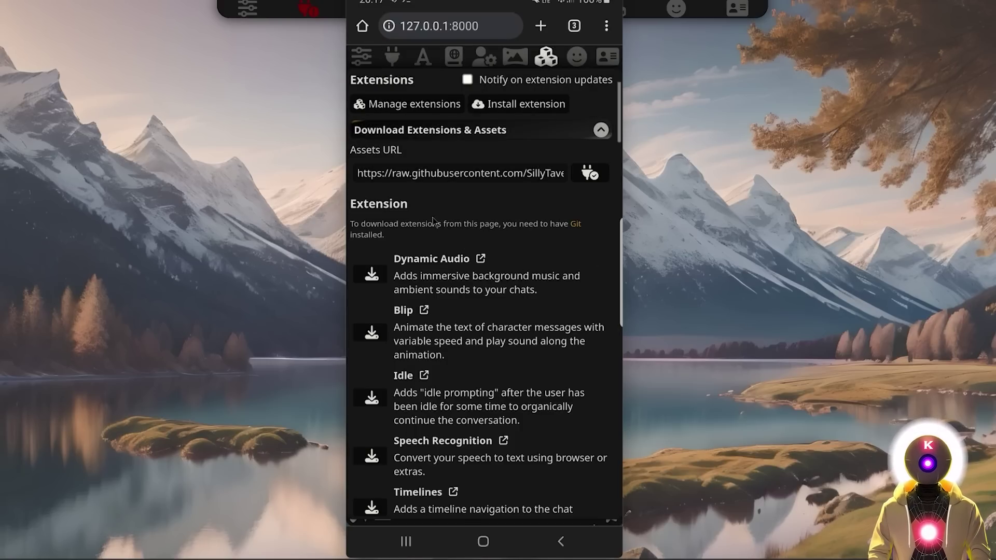
pyautogui.scroll(-1, 433, 214)
pyautogui.scroll(-2, 471, 203)
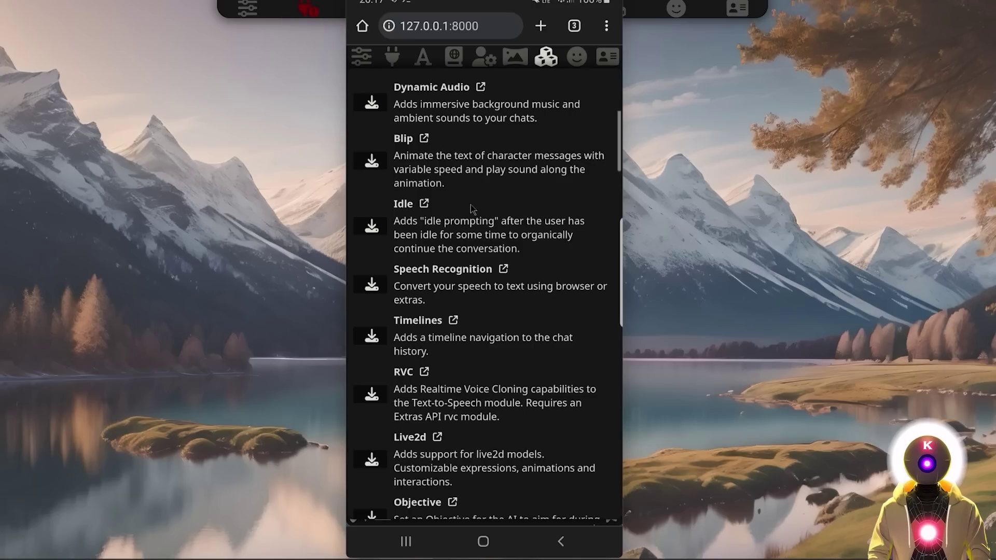
pyautogui.scroll(-2, 471, 207)
pyautogui.scroll(5, 471, 204)
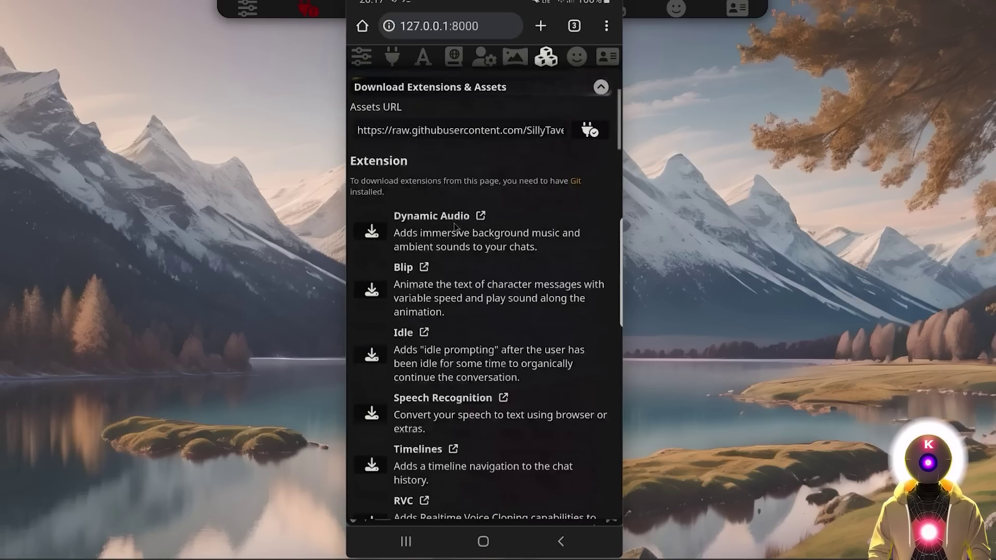
# - Install the Dynamic Audio and Blip extensions and the bedroom-clean.mp3 ambient track
pyautogui.click(372, 232)
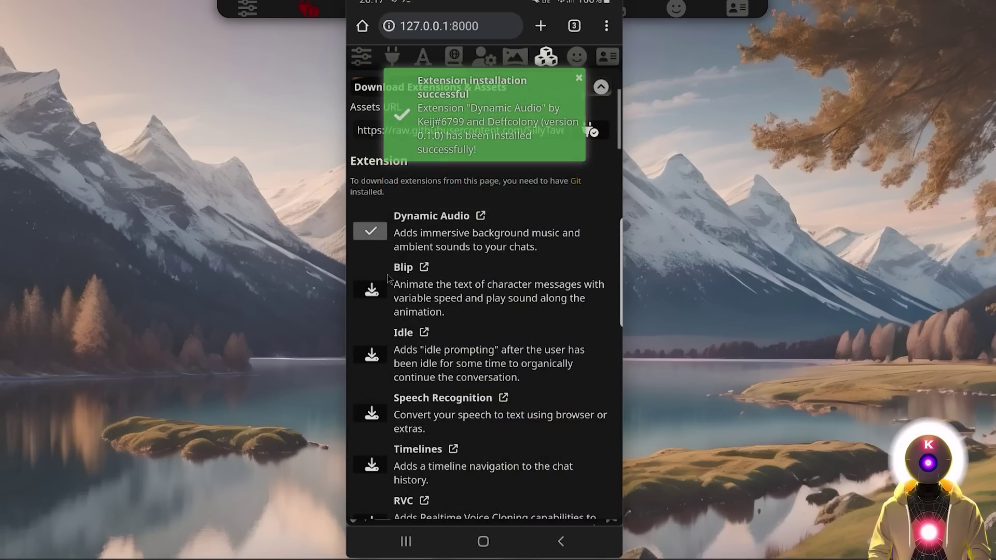
pyautogui.click(372, 290)
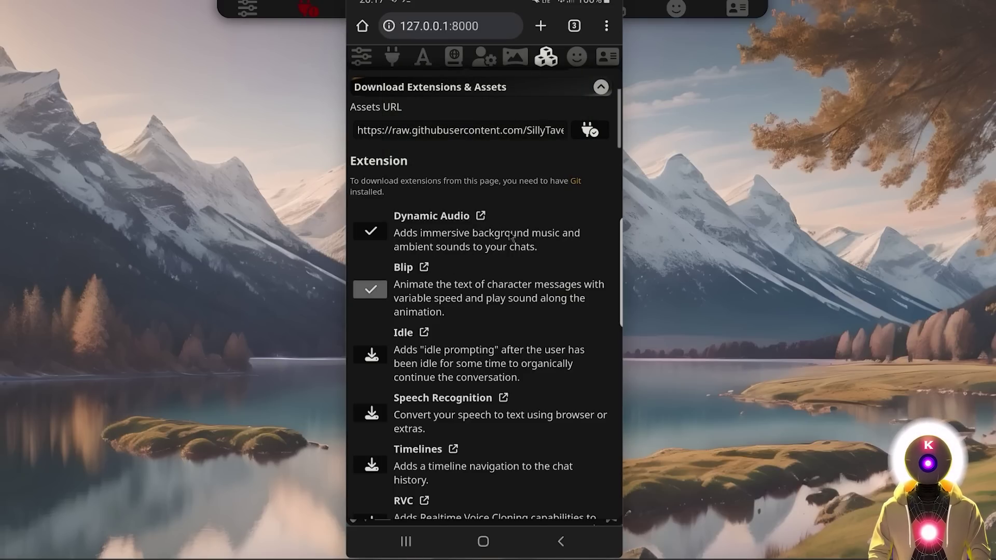
pyautogui.scroll(-1, 503, 241)
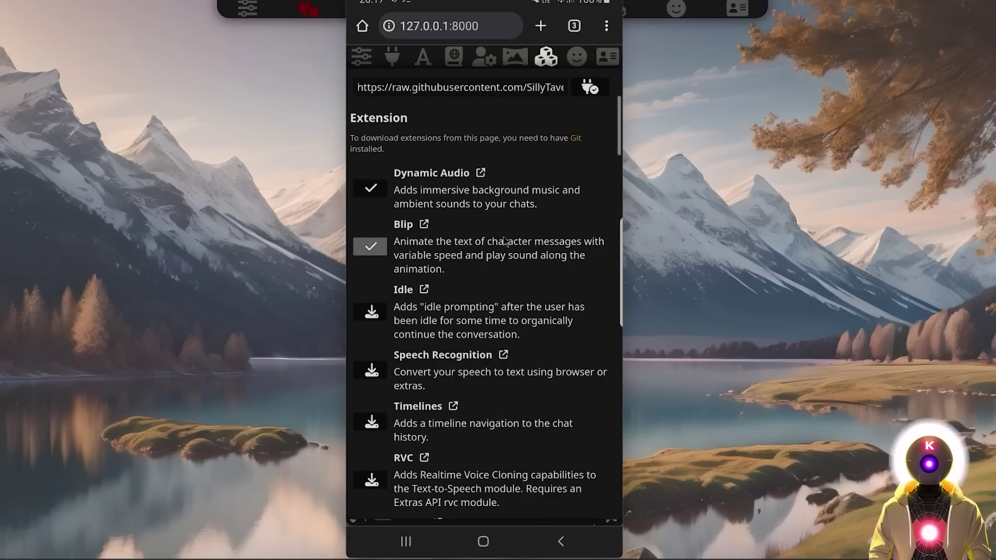
pyautogui.scroll(-15, 486, 227)
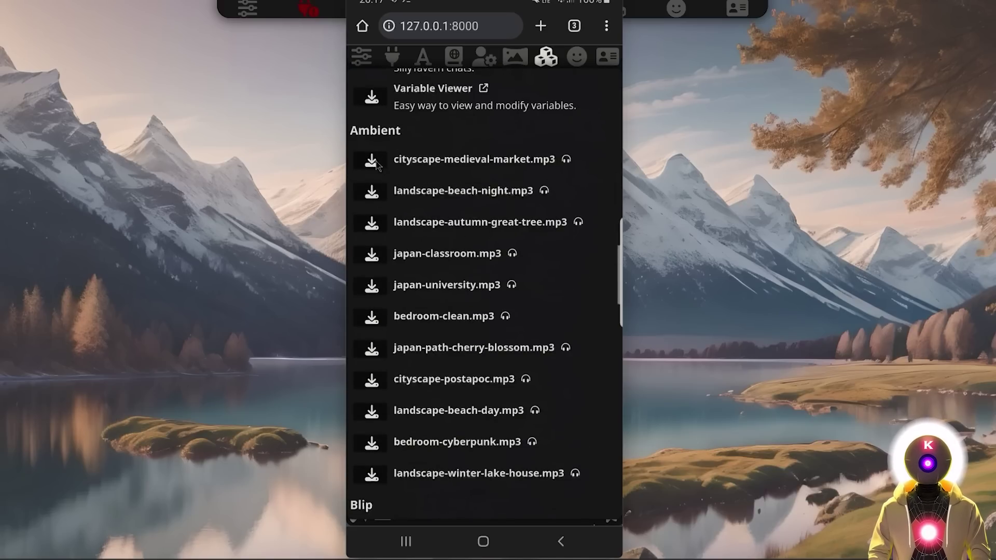
pyautogui.click(372, 316)
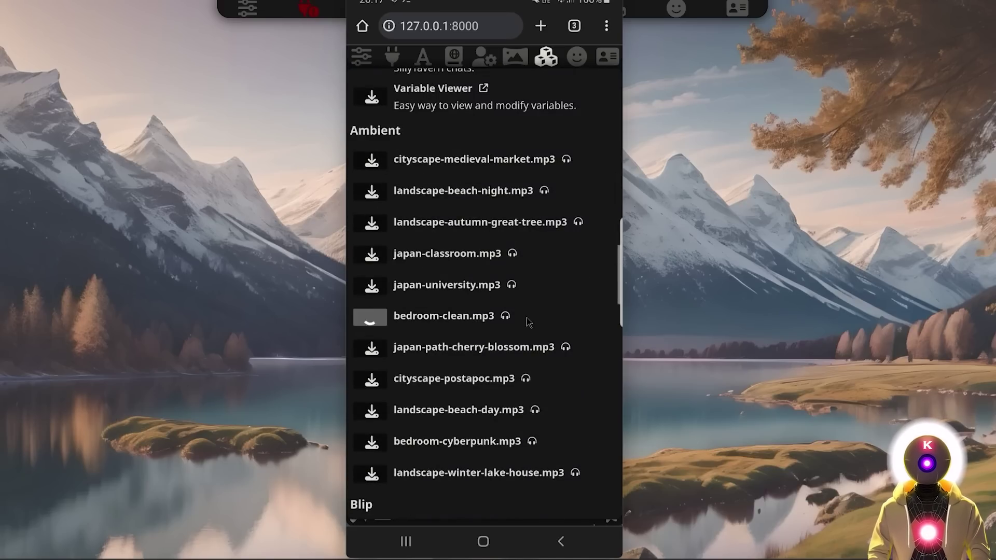
pyautogui.scroll(-15, 489, 327)
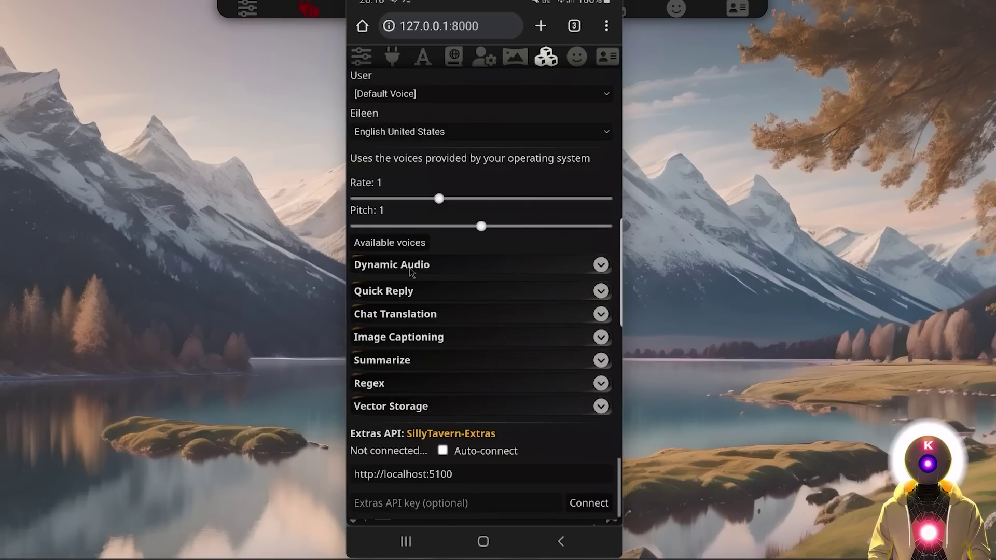
# - Refresh Dynamic Audio assets and unmute the cup-of-coffee music at a lower volume
pyautogui.click(411, 265)
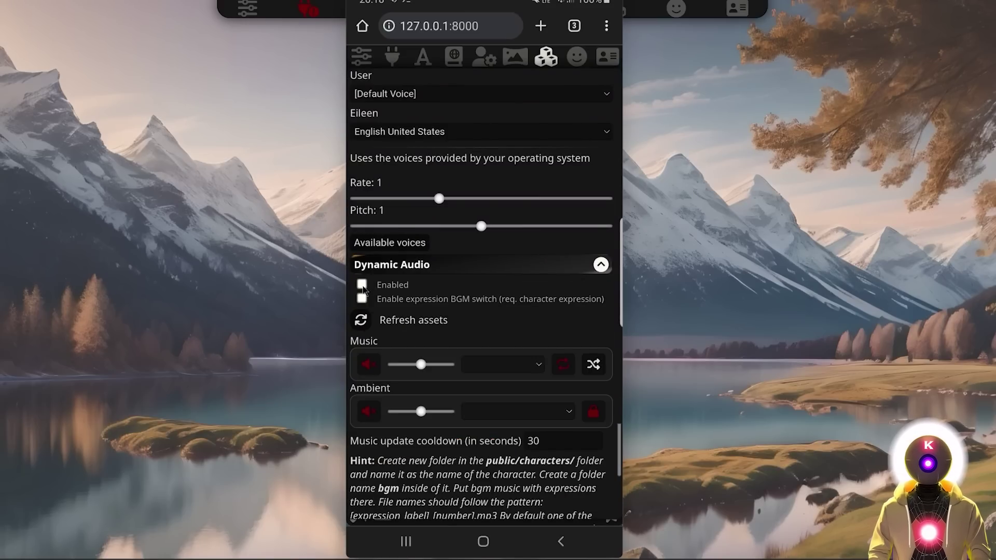
pyautogui.click(362, 320)
pyautogui.scroll(-1, 363, 323)
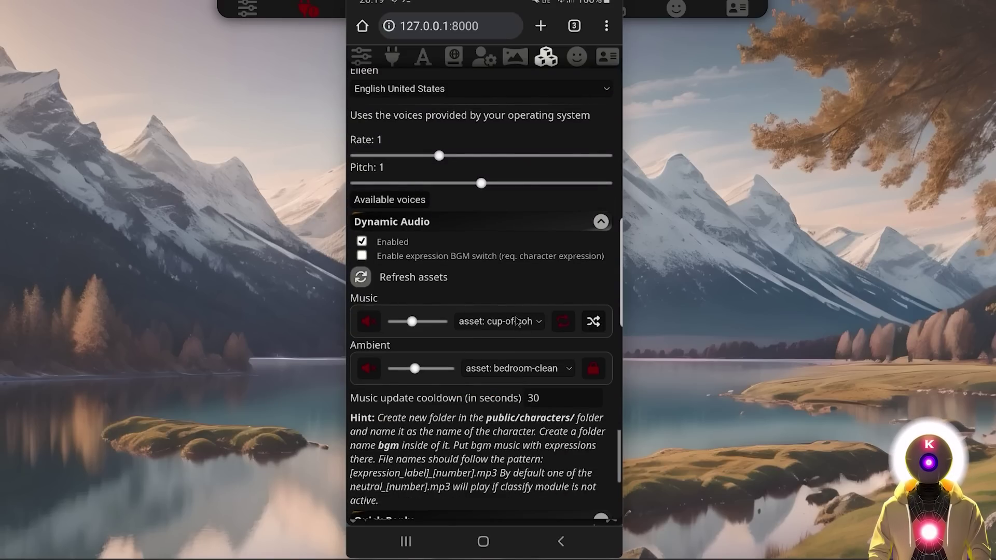
pyautogui.click(370, 322)
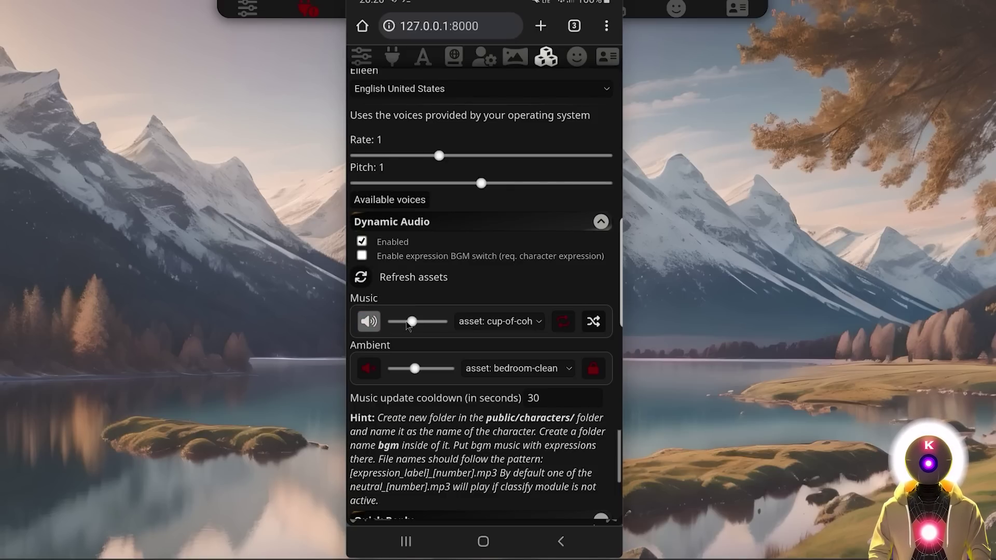
pyautogui.moveTo(412, 322); pyautogui.dragTo(397, 323)
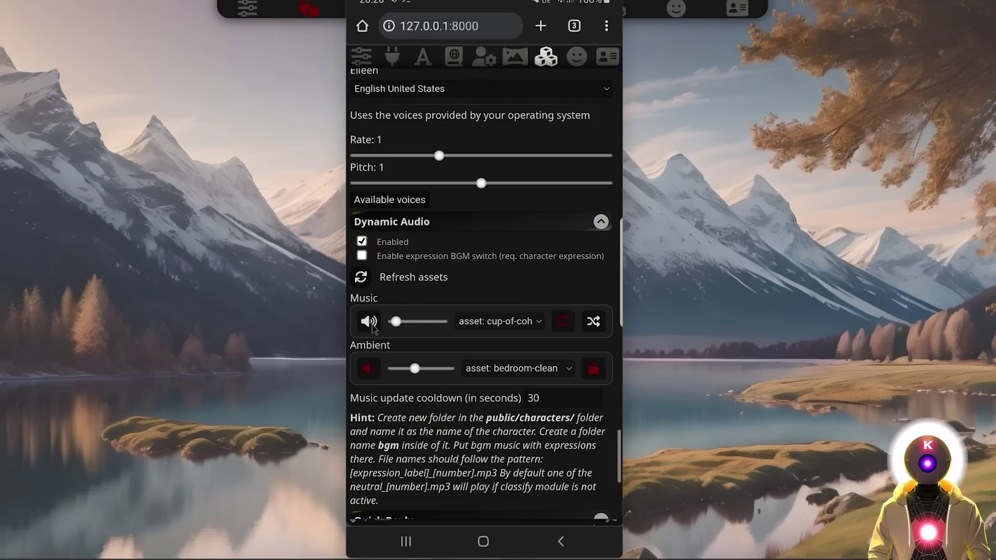
pyautogui.click(540, 64)
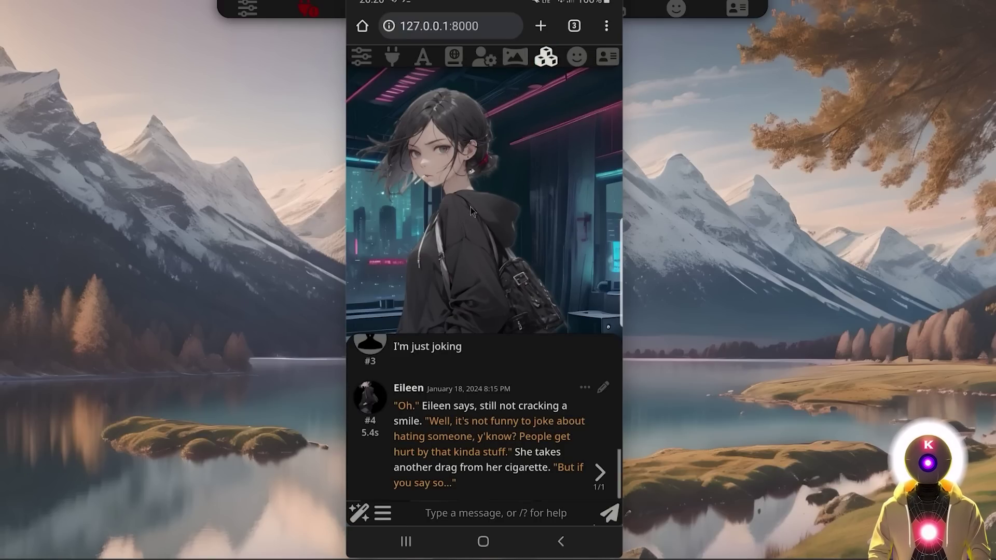
# - Enable the Blip extension in the Extensions settings
pyautogui.click(545, 58)
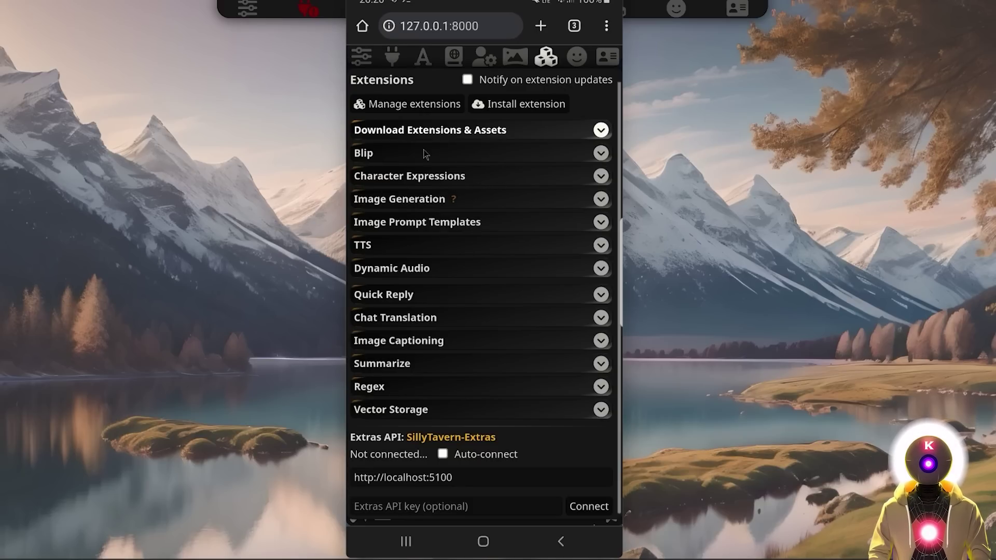
pyautogui.click(393, 154)
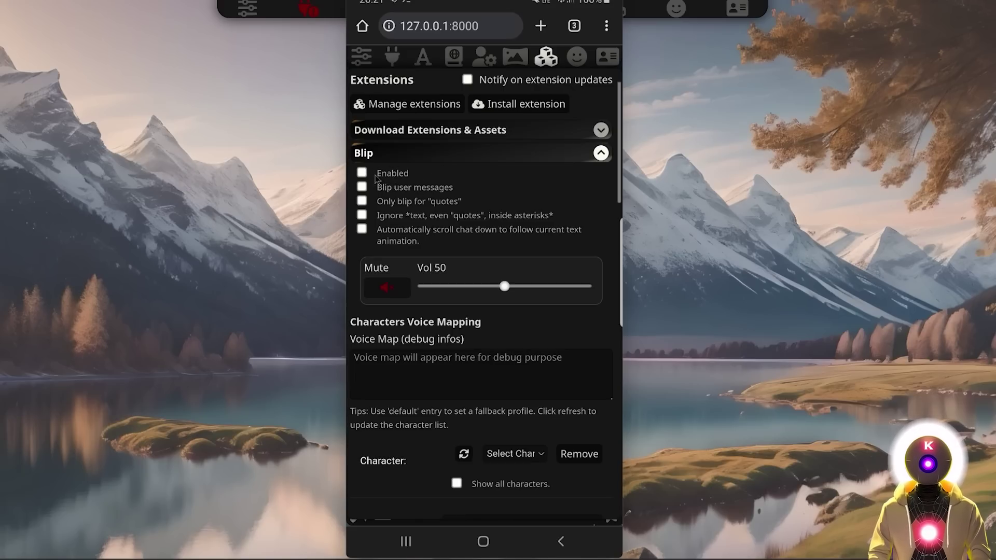
pyautogui.click(362, 173)
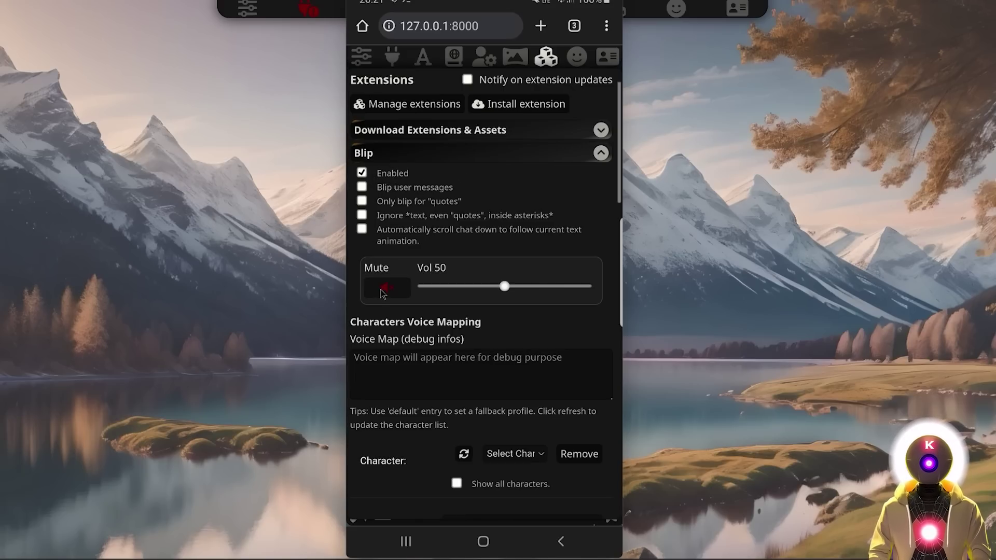
pyautogui.scroll(-3, 470, 296)
# - Map Eileen to the 'dynamic speed / random frequency (med pitch)' Blip preset
pyautogui.click(515, 325)
pyautogui.click(598, 332)
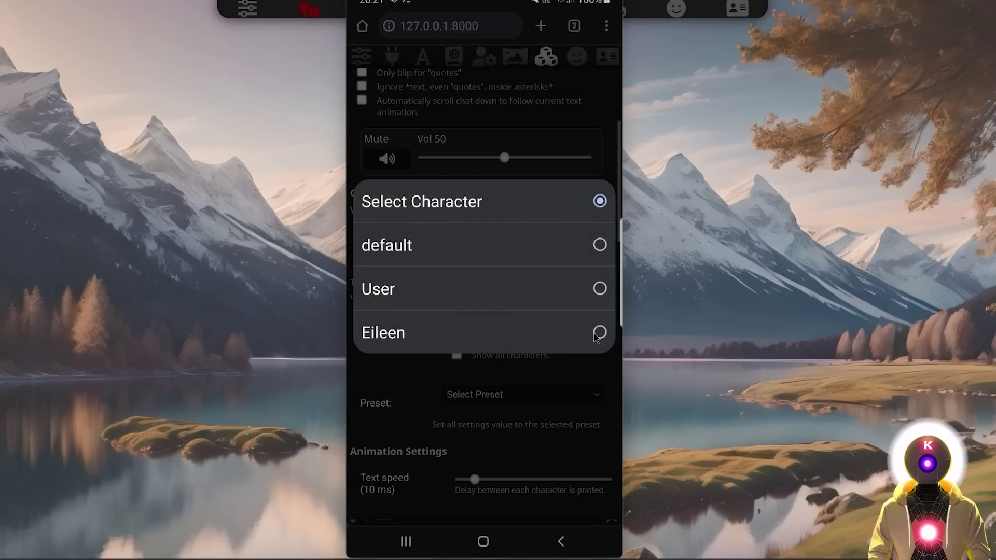
pyautogui.scroll(-3, 554, 355)
pyautogui.click(514, 265)
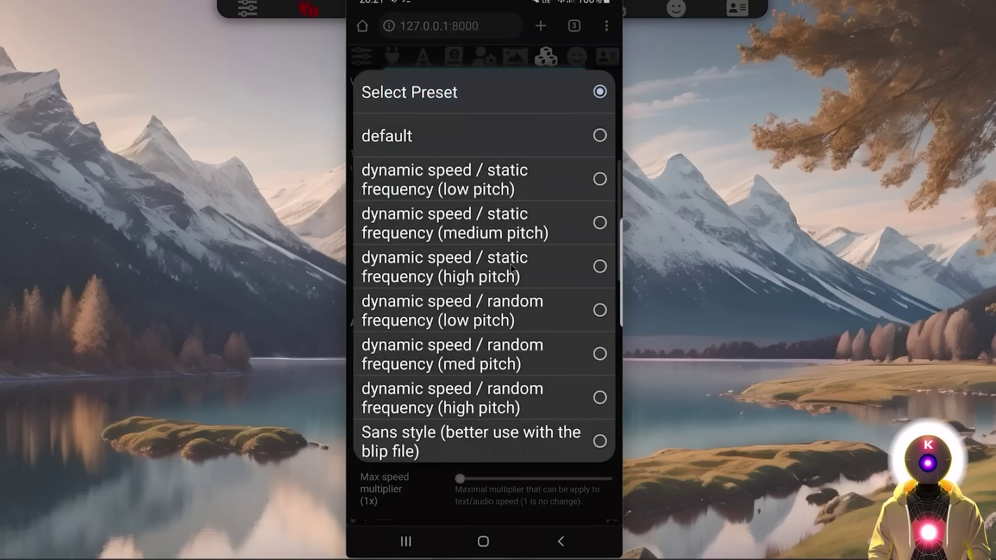
pyautogui.click(601, 354)
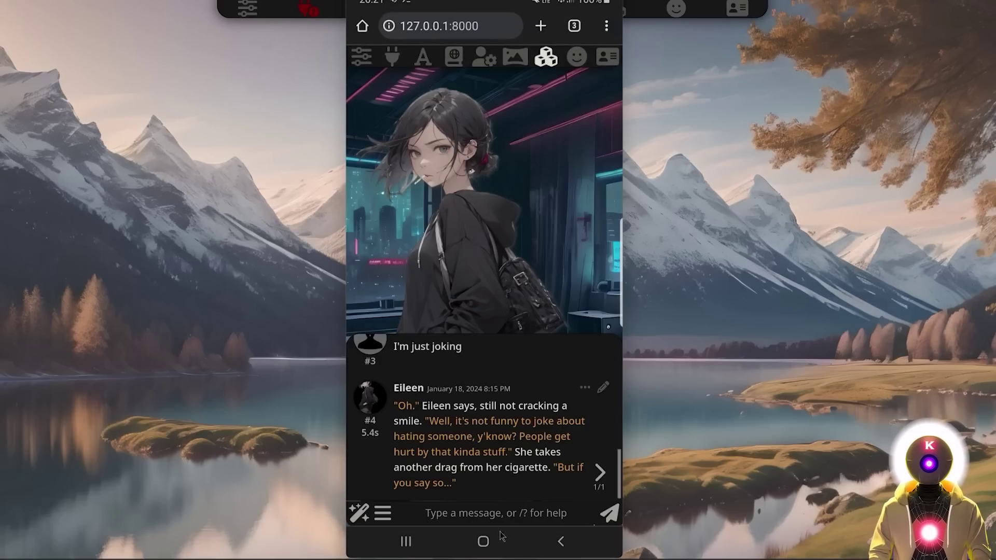
# - Send Eileen 'Ok if you say so, so anyway, what's new?' and read her reply
pyautogui.click(466, 521)
pyautogui.write("Ok if you say so, so anyway, what's new?")
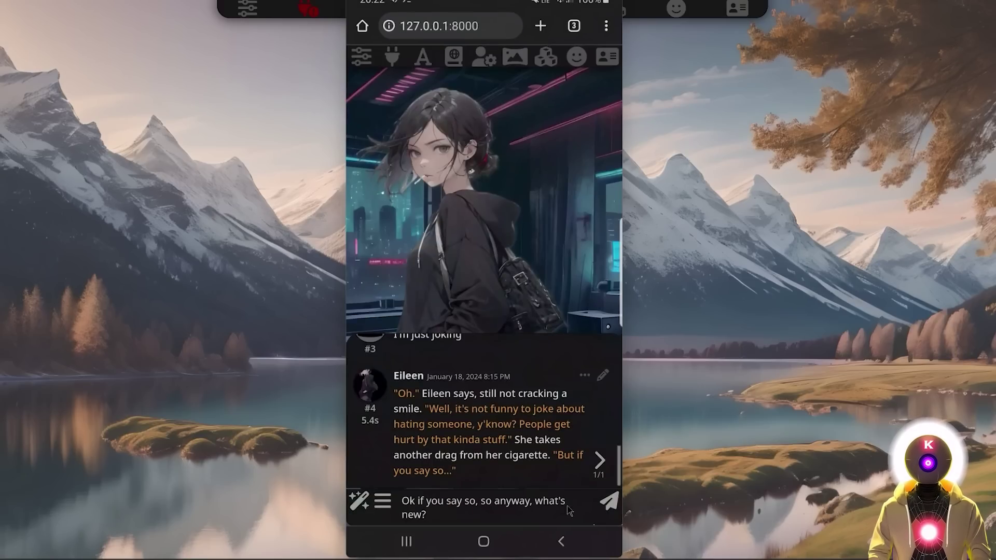
pyautogui.click(610, 504)
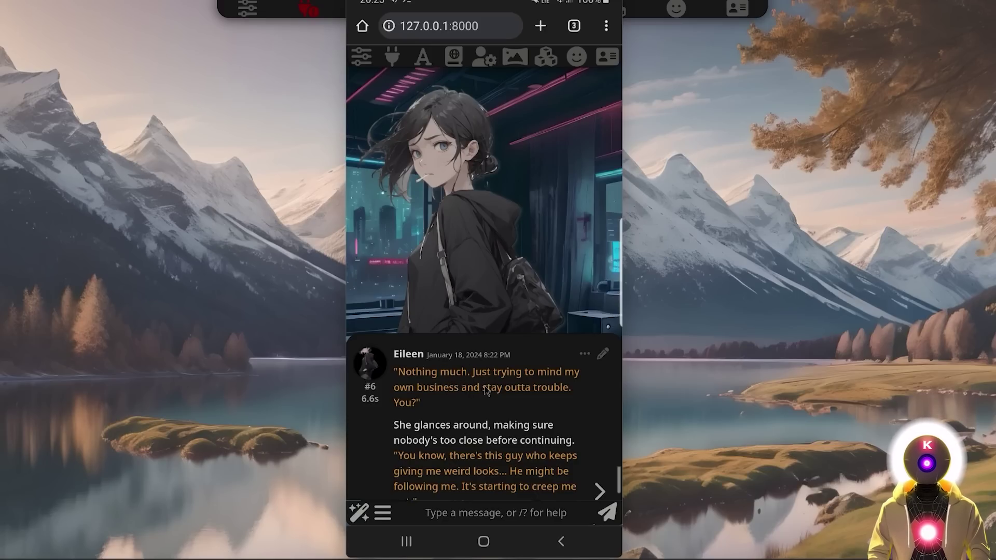
pyautogui.scroll(-1, 500, 400)
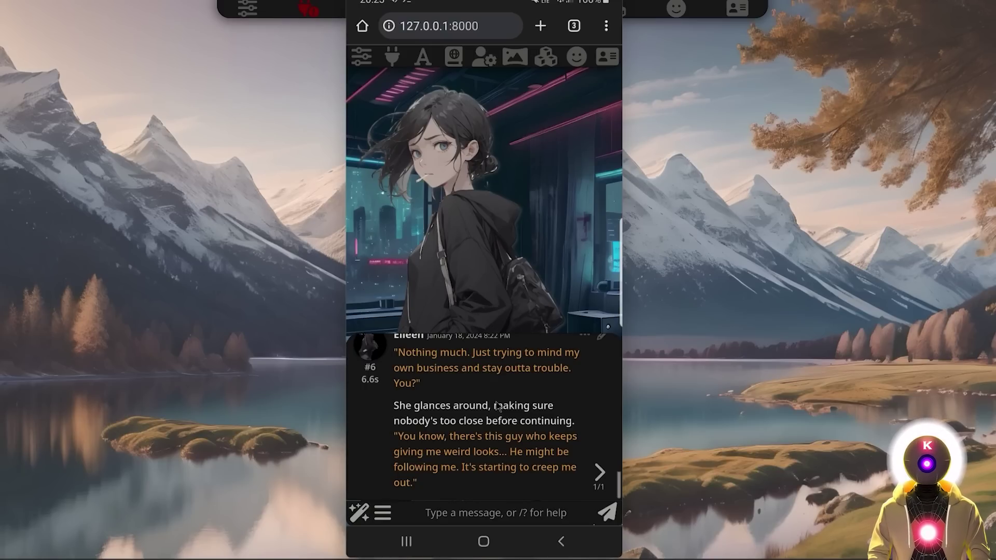
pyautogui.scroll(-3, 492, 352)
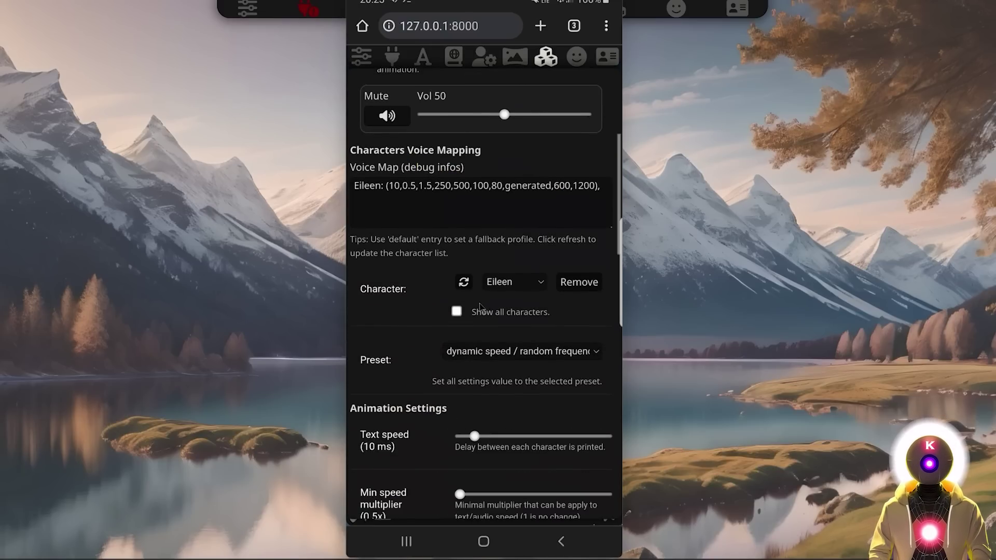
# - Review Eileen's Blip preset, animation and audio settings, then collapse the Blip section
pyautogui.click(492, 352)
pyautogui.press('Escape')
pyautogui.scroll(-4, 469, 275)
pyautogui.scroll(-6, 469, 275)
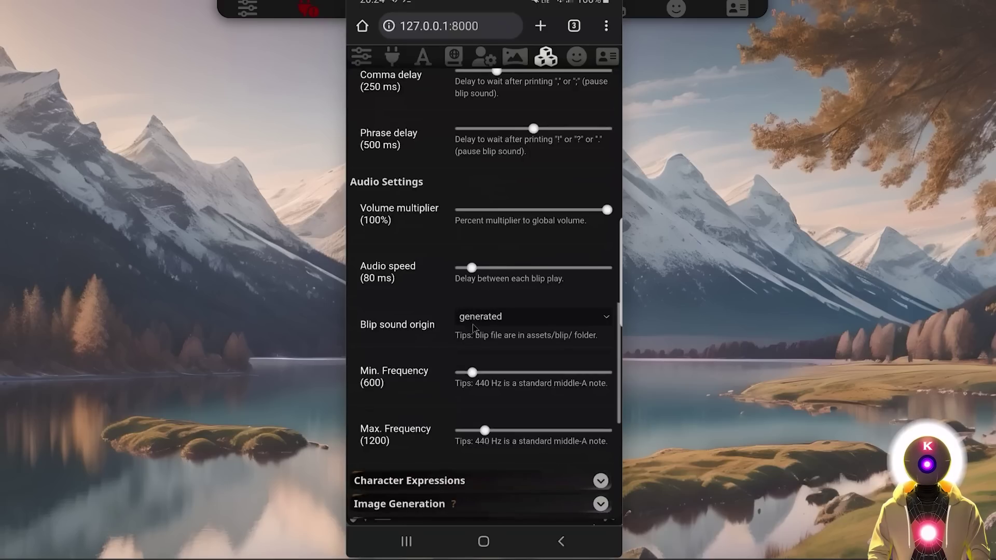
pyautogui.scroll(13, 472, 325)
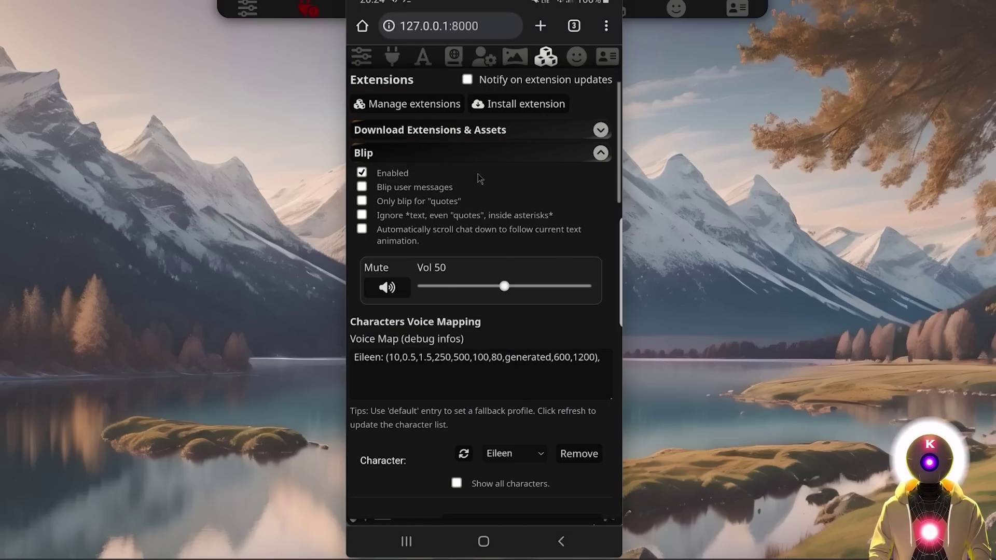
pyautogui.click(475, 148)
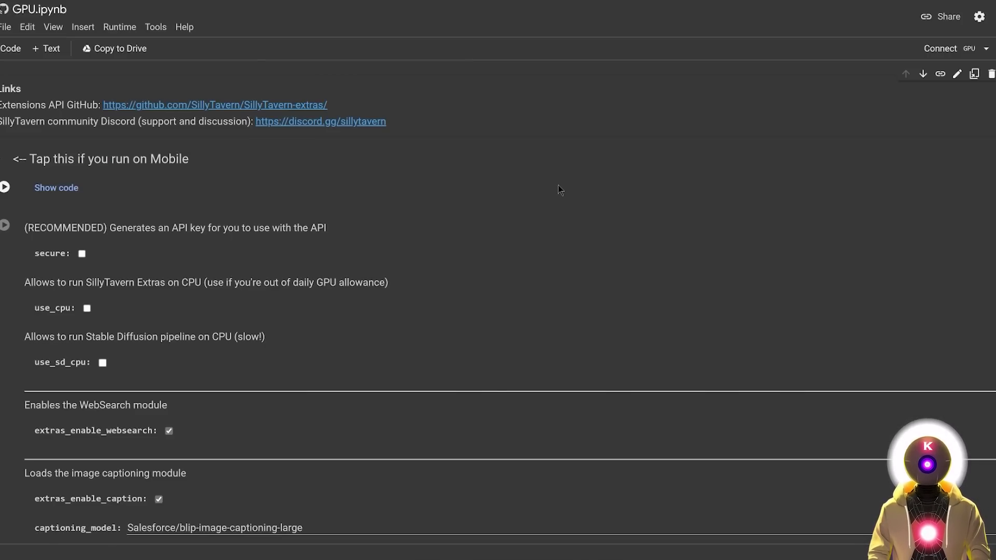
# - Start the mobile keep-alive cell and its audio, enable 'secure' API key generation, and launch the Extras server
pyautogui.click(5, 188)
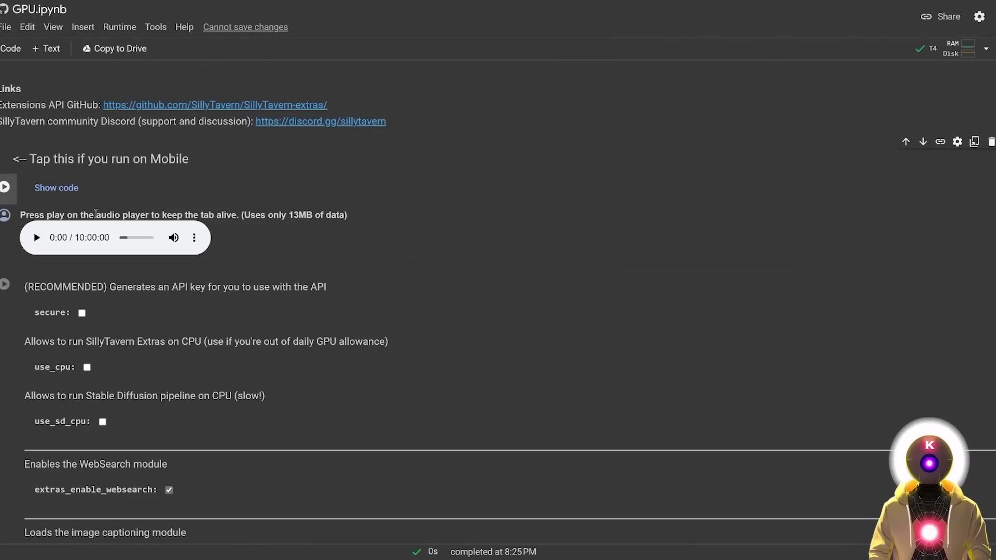
pyautogui.click(36, 237)
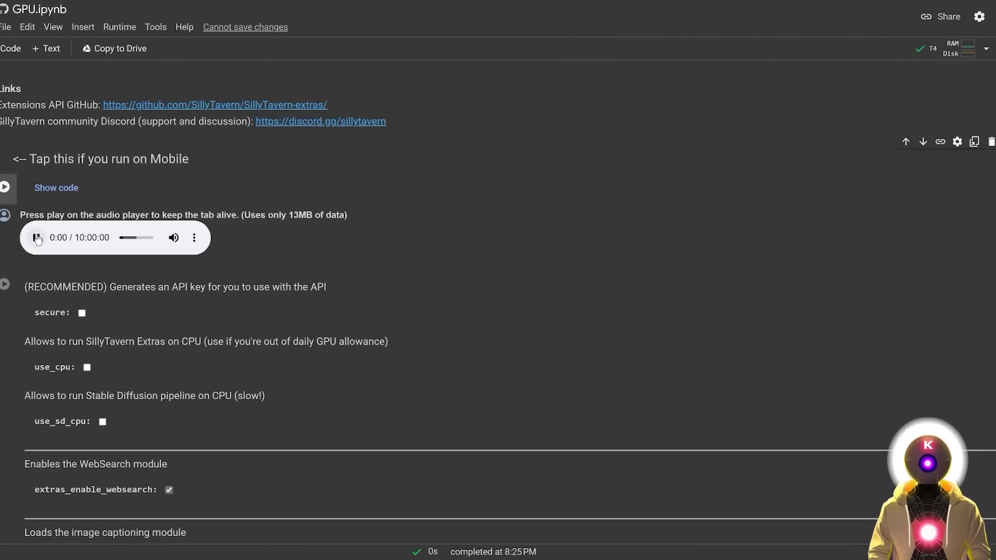
pyautogui.click(89, 316)
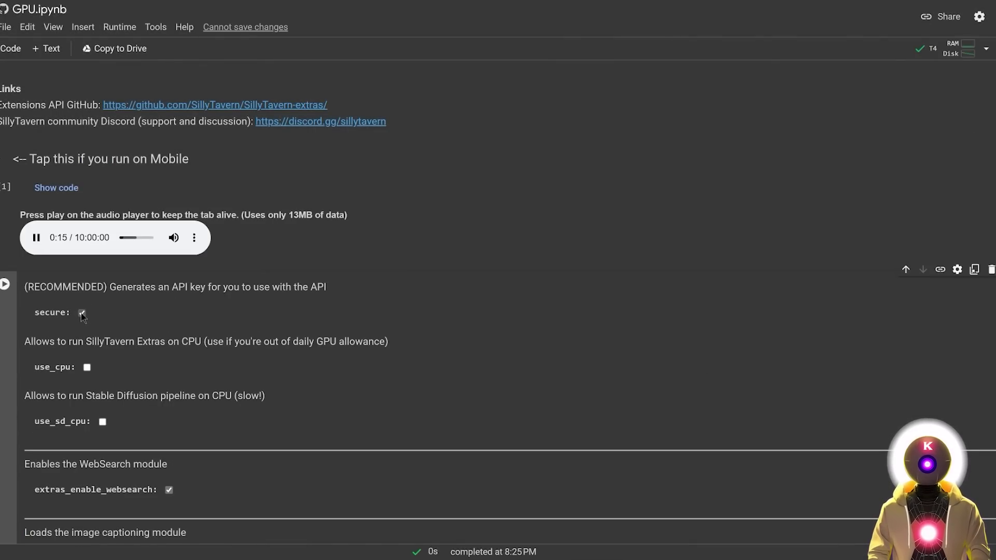
pyautogui.scroll(-3, 410, 276)
pyautogui.scroll(-20, 409, 275)
pyautogui.scroll(19, 337, 275)
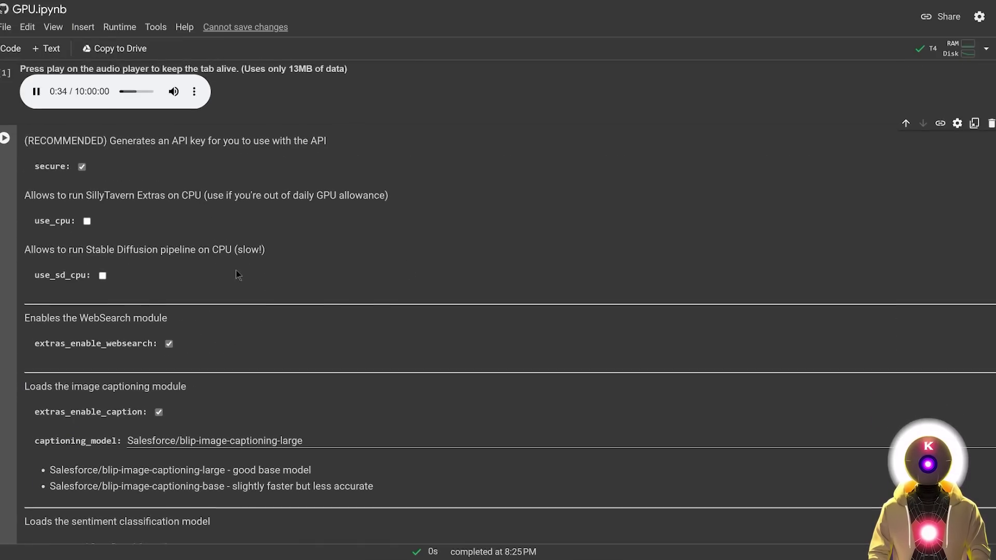
pyautogui.click(4, 138)
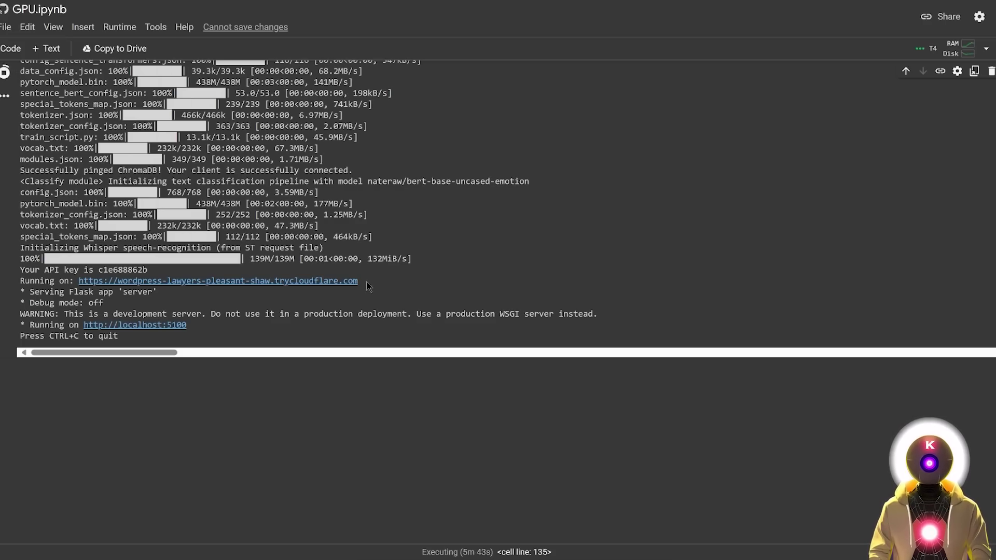
# - Put the trycloudflare tunnel URL and generated API key into SillyTavern's Extras API fields and connect
pyautogui.moveTo(369, 284); pyautogui.dragTo(78, 280)
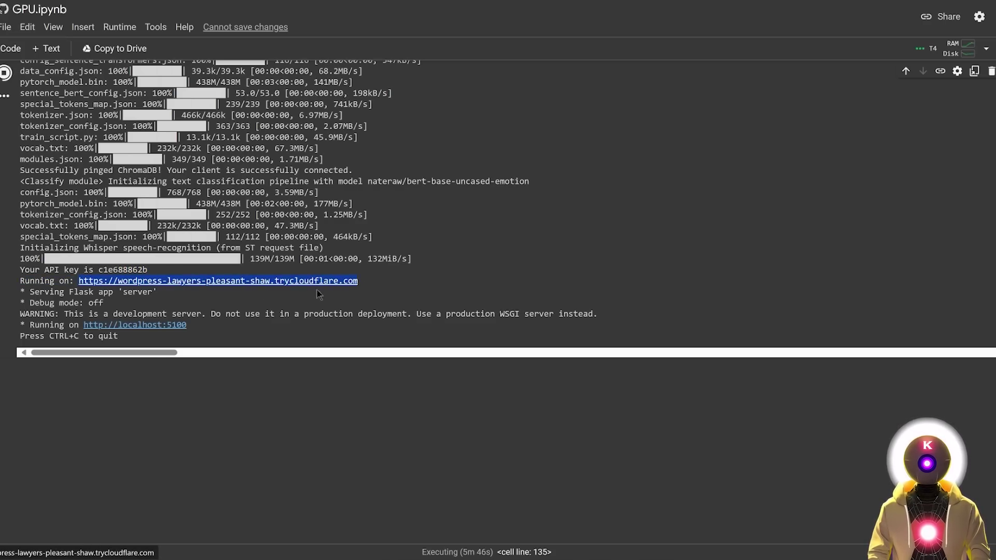
pyautogui.moveTo(148, 269); pyautogui.dragTo(98, 270)
pyautogui.hotkey('ctrl', 'c')
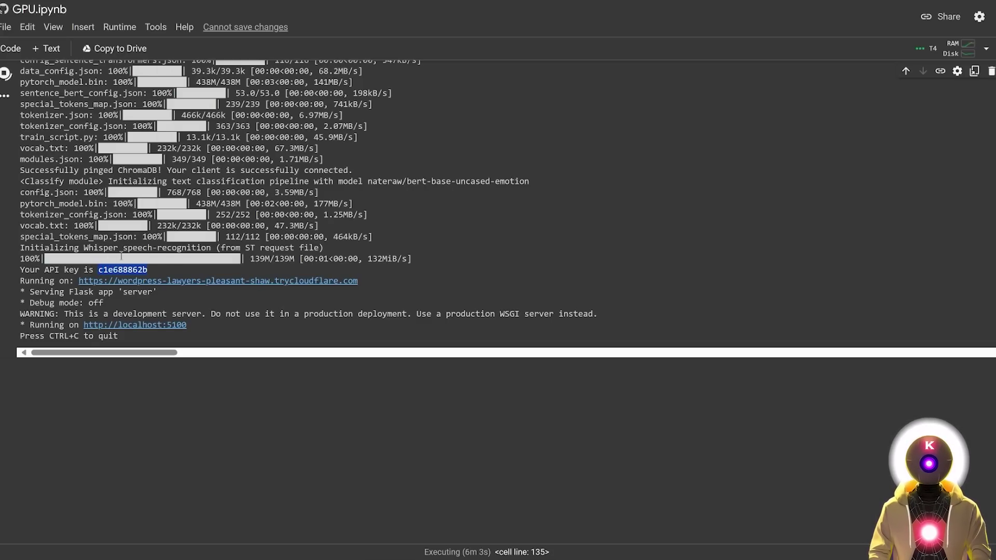
pyautogui.hotkey('alt', 'Tab')
pyautogui.hotkey('ctrl', 'v')
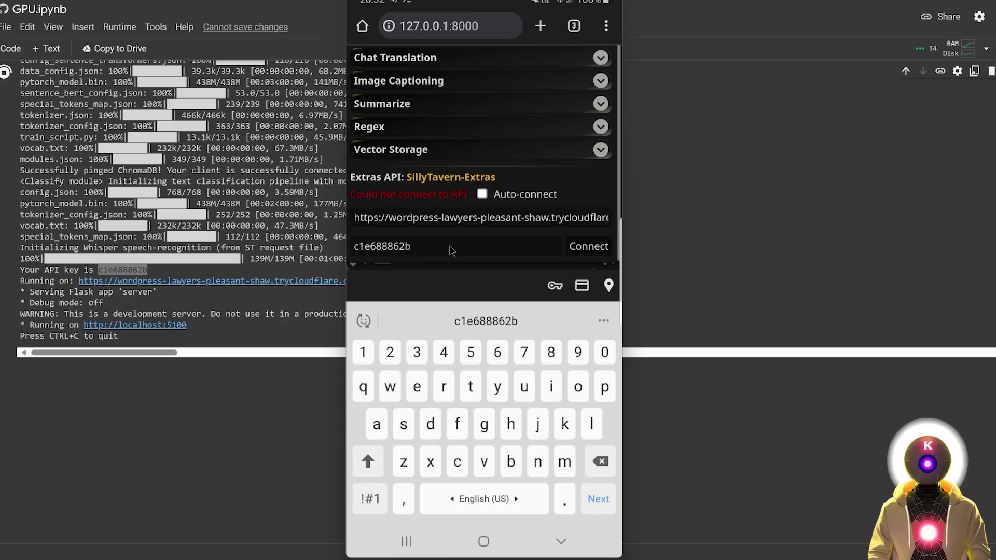
pyautogui.click(584, 248)
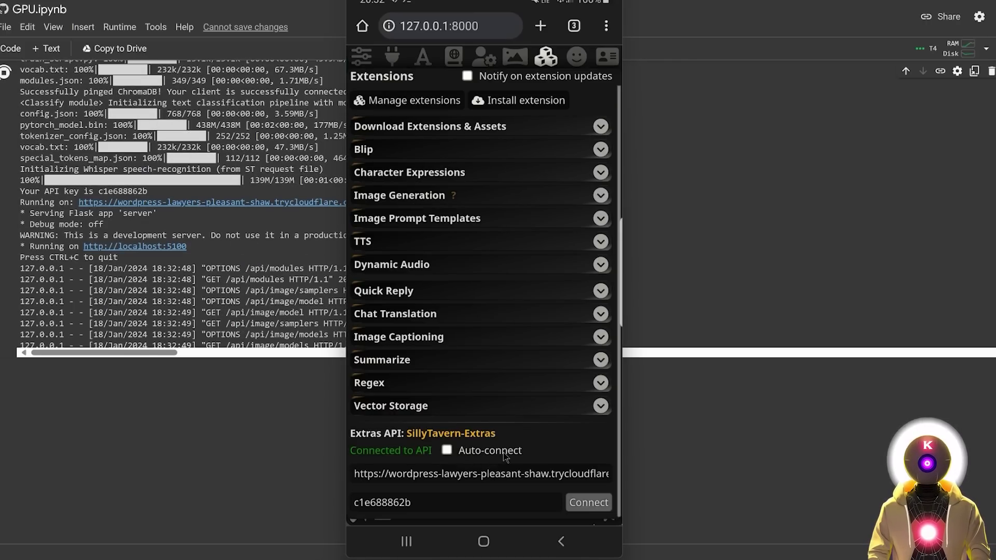